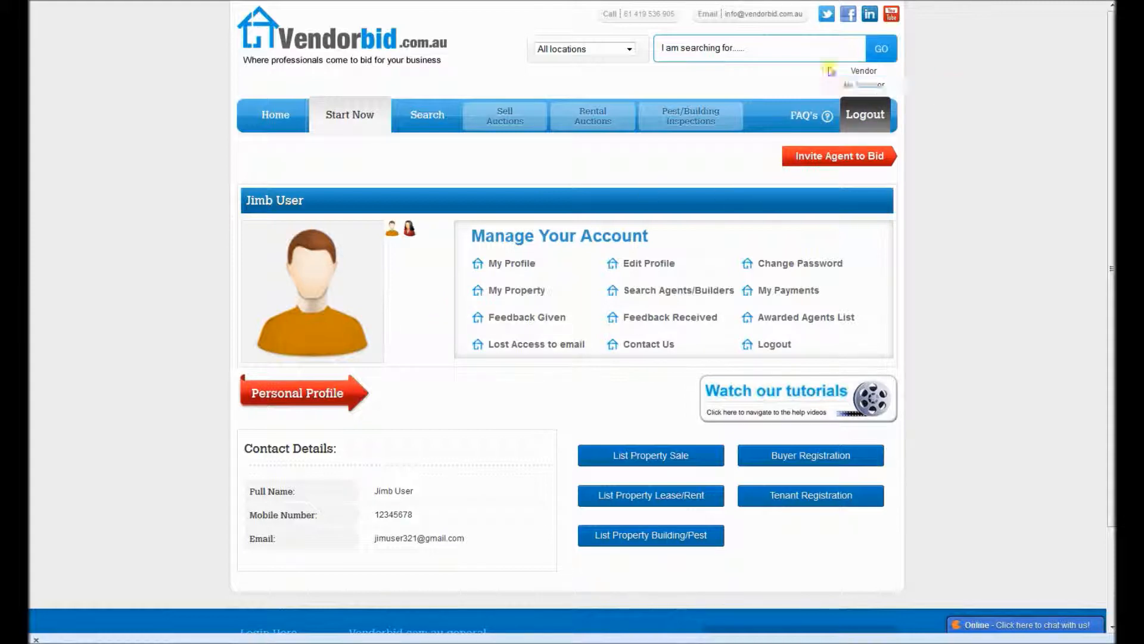
# Step: Start a property sale listing and enter the property's street number and street name in the mandatory fields
pyautogui.click(614, 456)
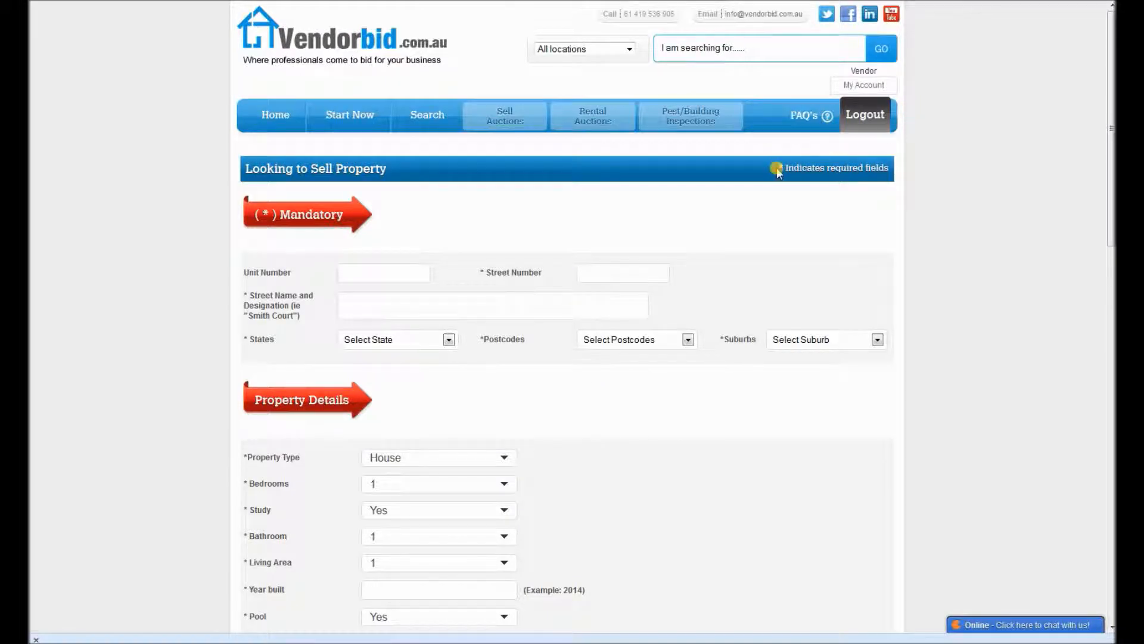
pyautogui.scroll(-1, 916, 241)
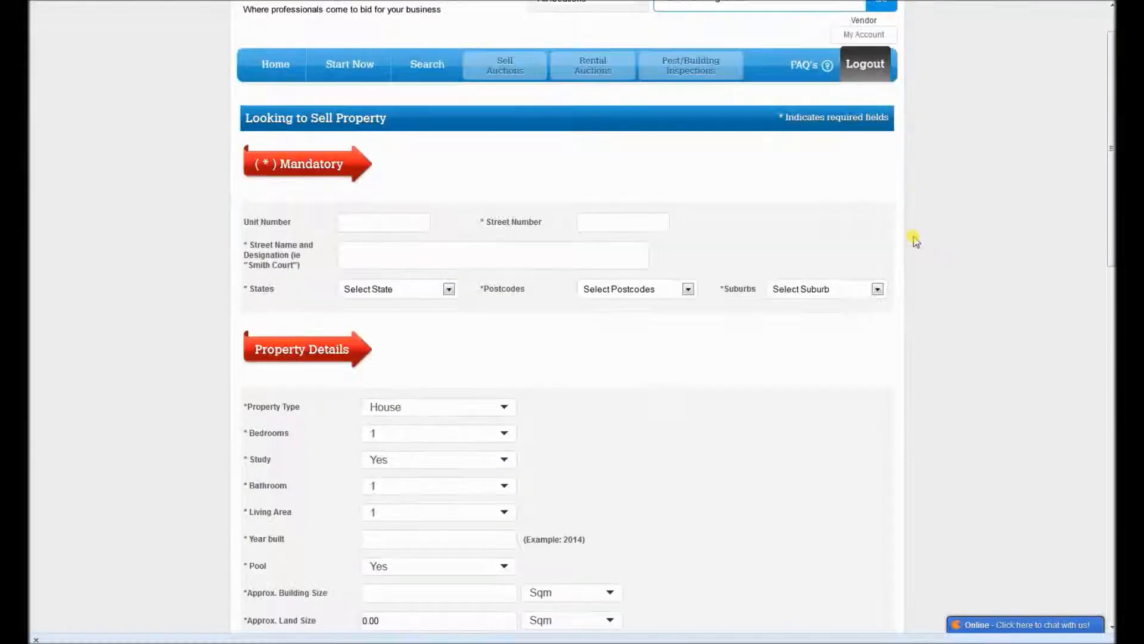
pyautogui.scroll(-1, 916, 240)
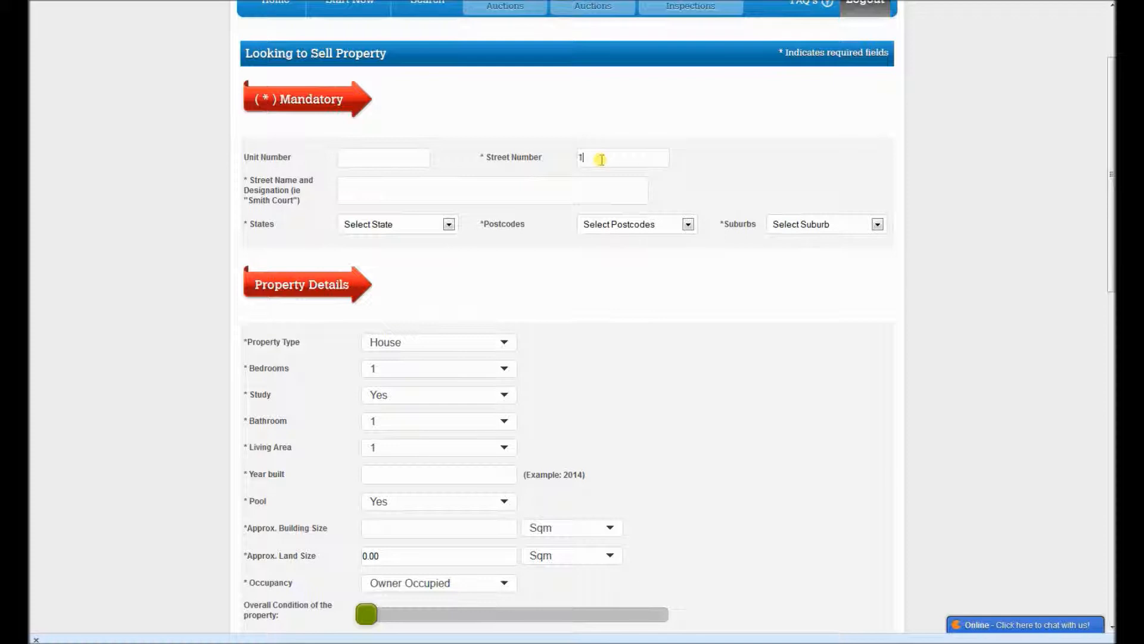
pyautogui.write('23')
pyautogui.click(558, 192)
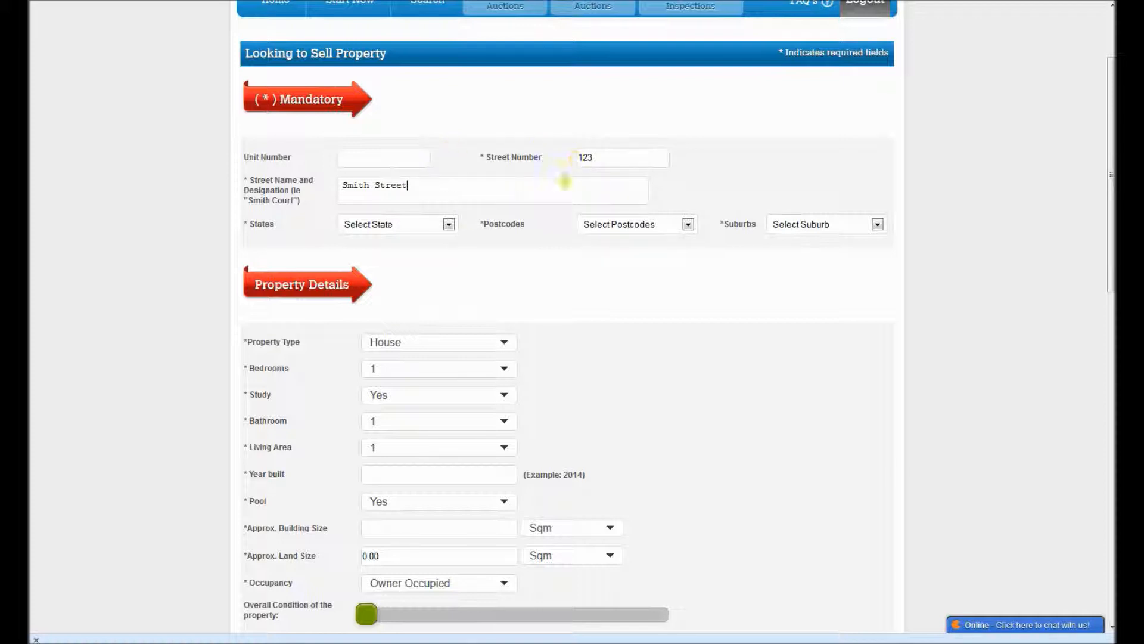
pyautogui.click(588, 181)
# Step: Set the property's state to Victoria and select its postcode and suburb
pyautogui.click(449, 227)
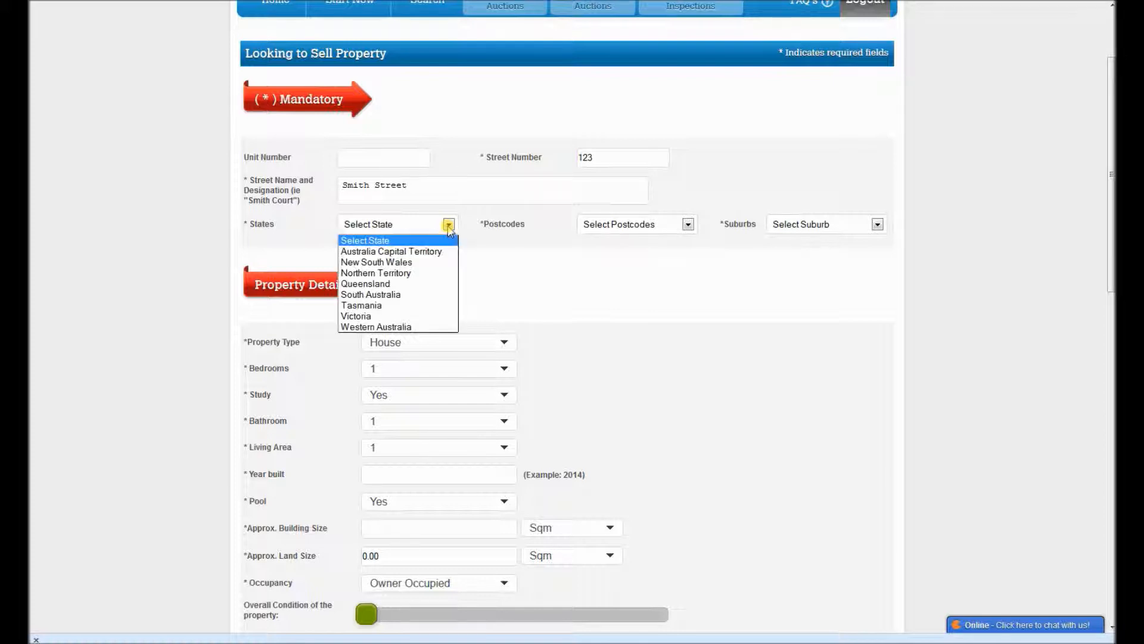
pyautogui.click(417, 311)
pyautogui.click(623, 231)
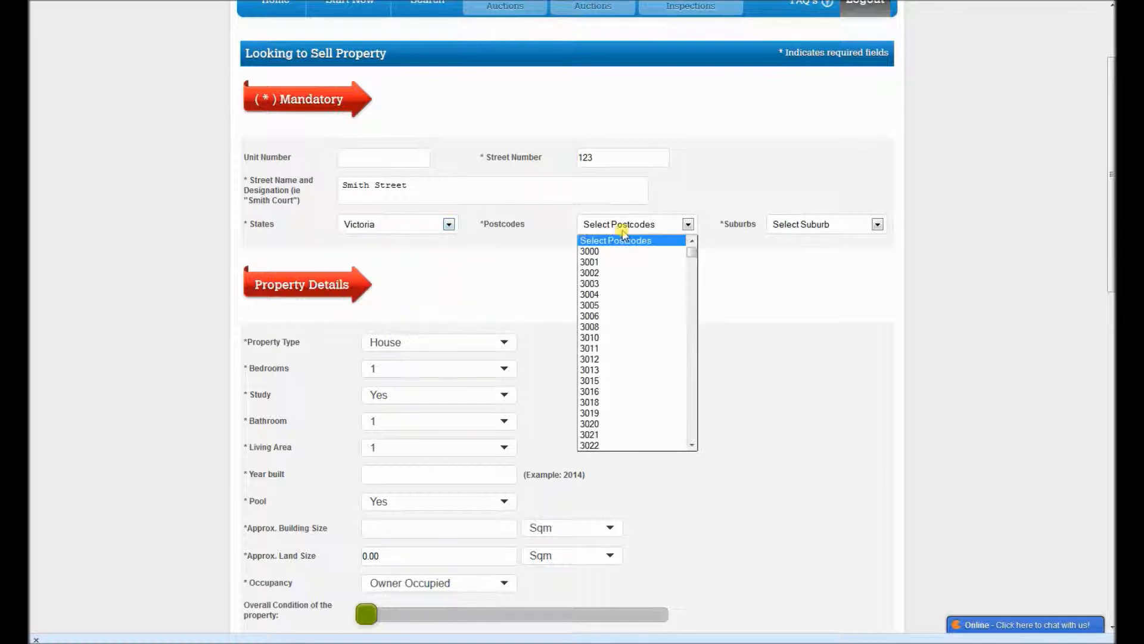
pyautogui.click(622, 231)
pyautogui.press('Down')
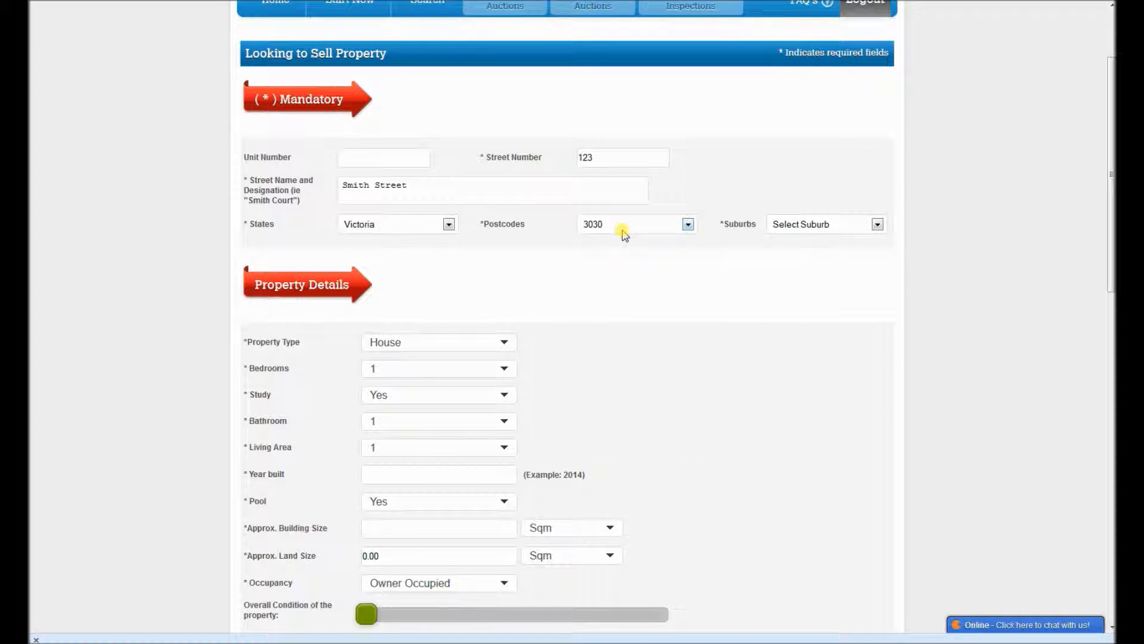
pyautogui.click(688, 224)
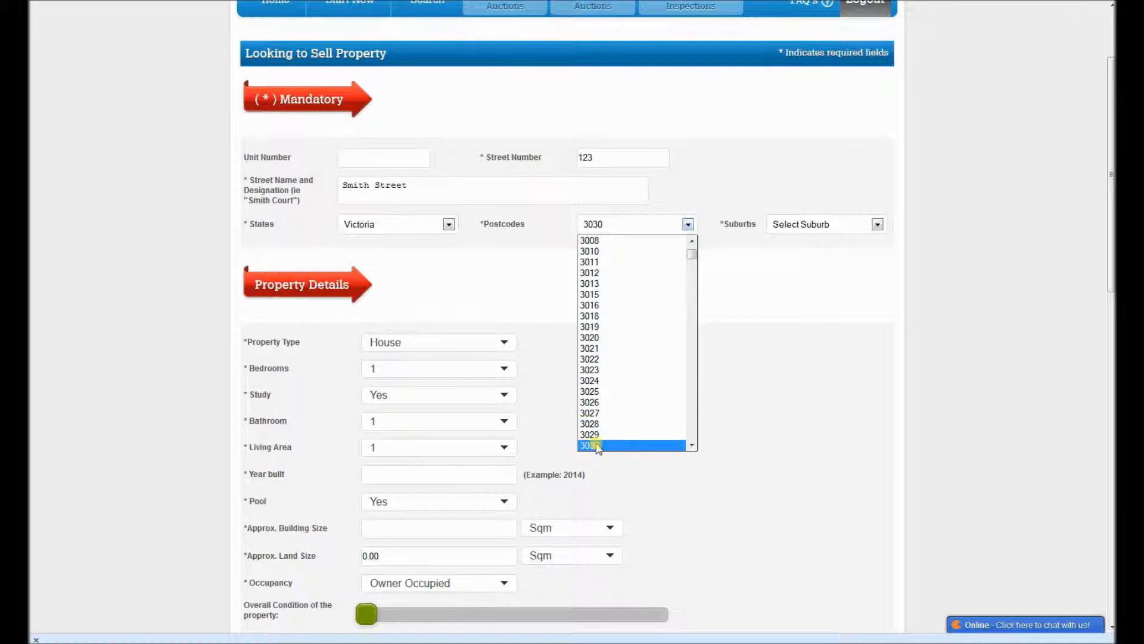
pyautogui.click(631, 445)
pyautogui.click(794, 227)
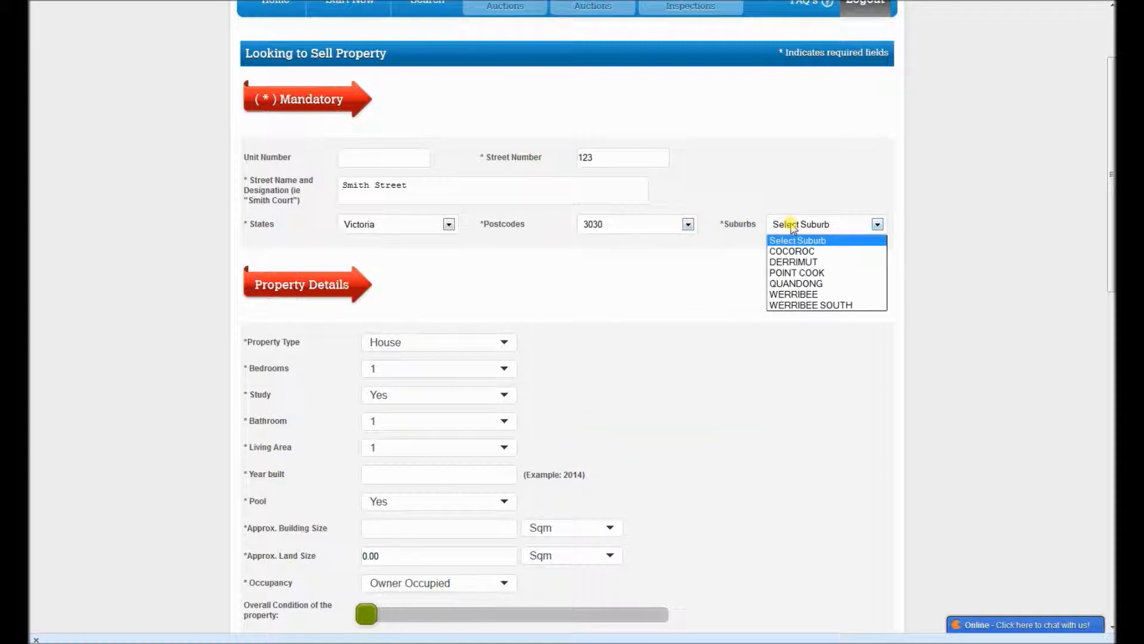
pyautogui.click(782, 273)
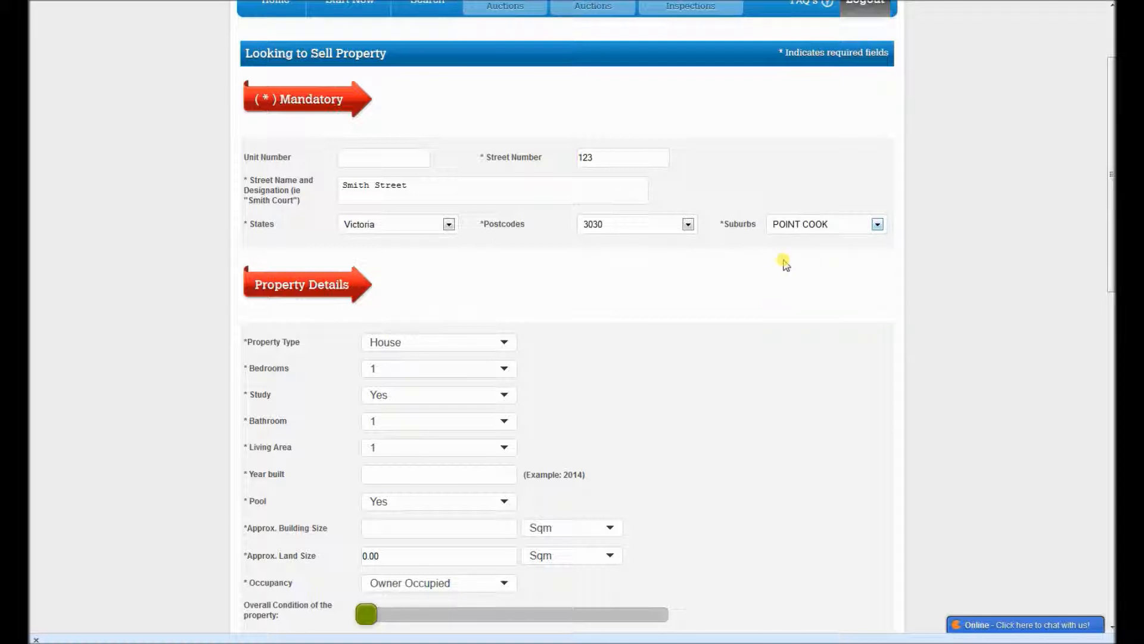
# Step: Set the property type to Acreage in the property details
pyautogui.scroll(-4, 452, 273)
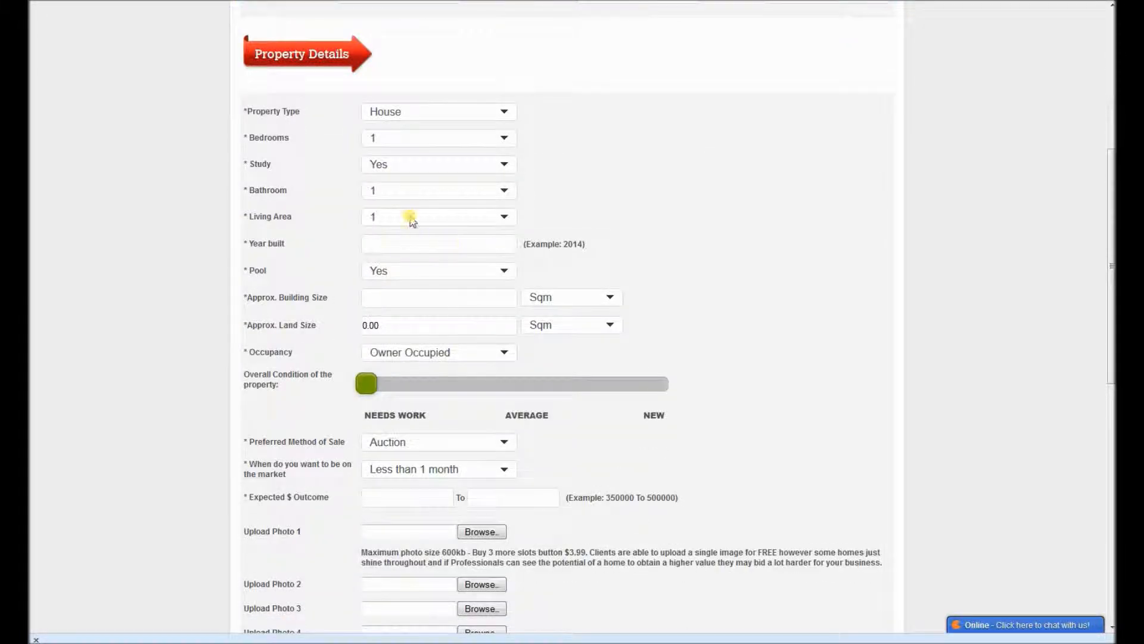
pyautogui.click(503, 112)
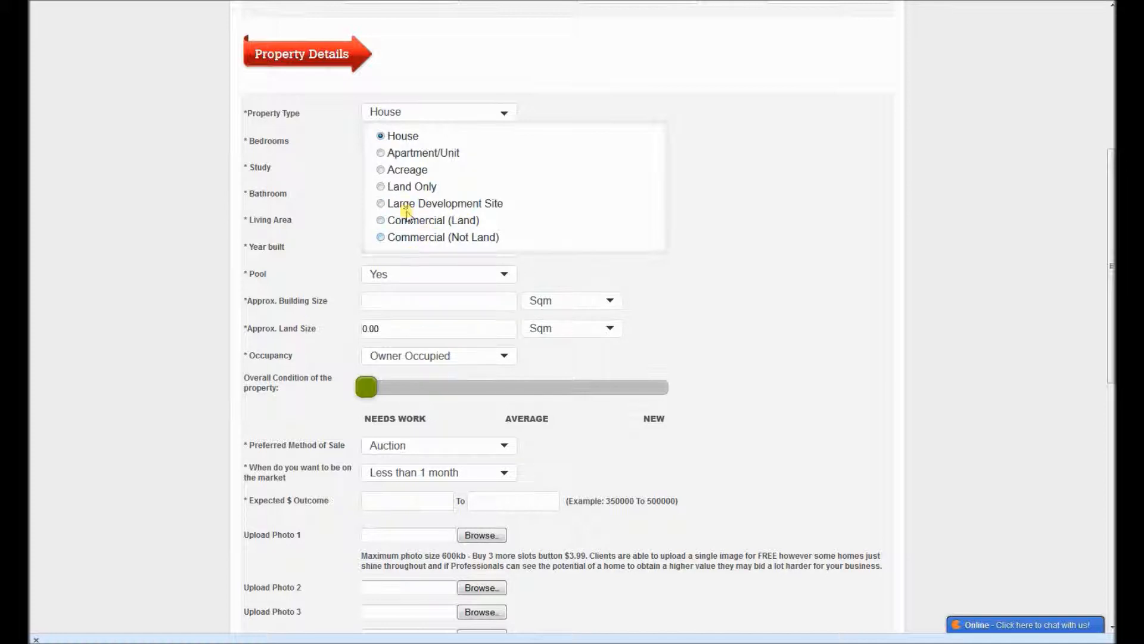
pyautogui.click(382, 170)
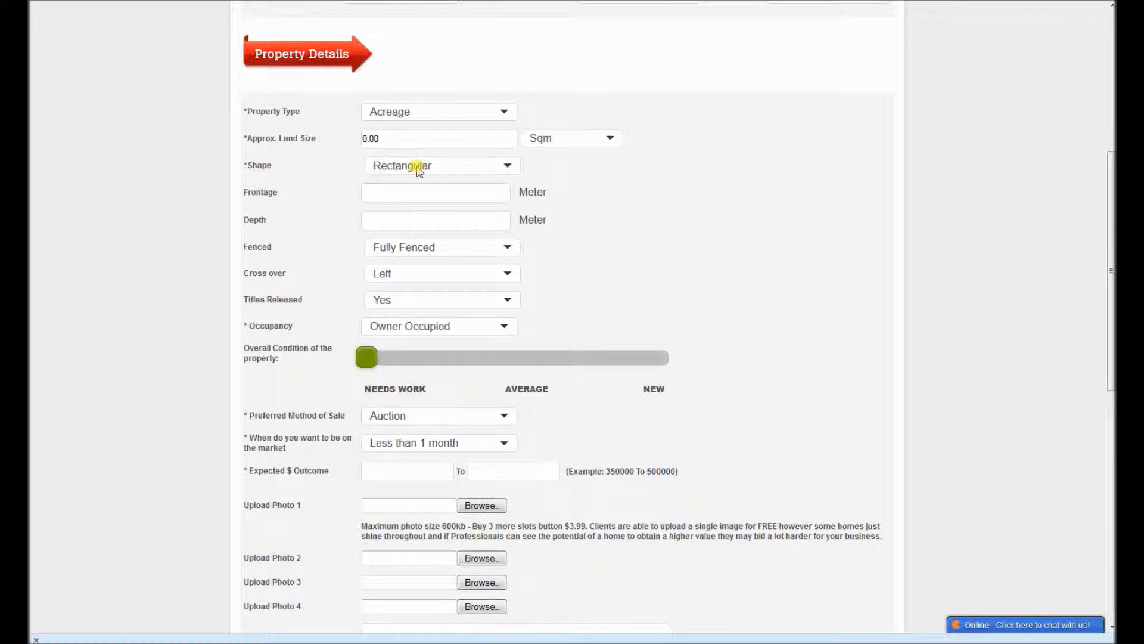
# Step: Examine the acreage fields and the options for shape, land size unit, fencing, crossover and titles released
pyautogui.click(419, 168)
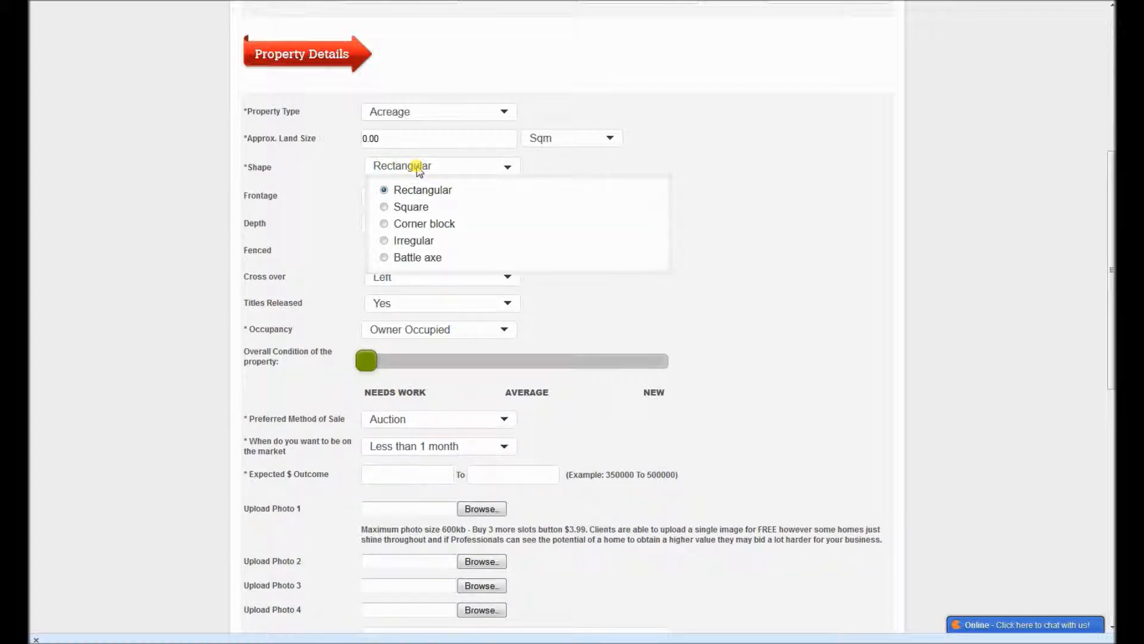
pyautogui.click(419, 169)
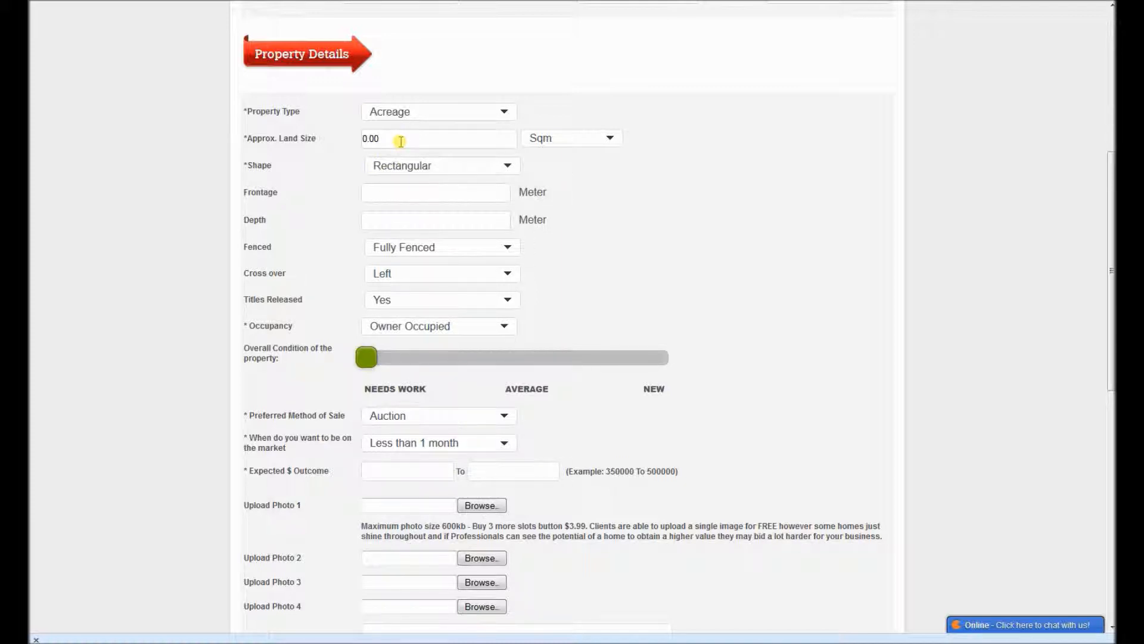
pyautogui.click(602, 139)
pyautogui.click(602, 137)
pyautogui.click(435, 191)
pyautogui.click(429, 218)
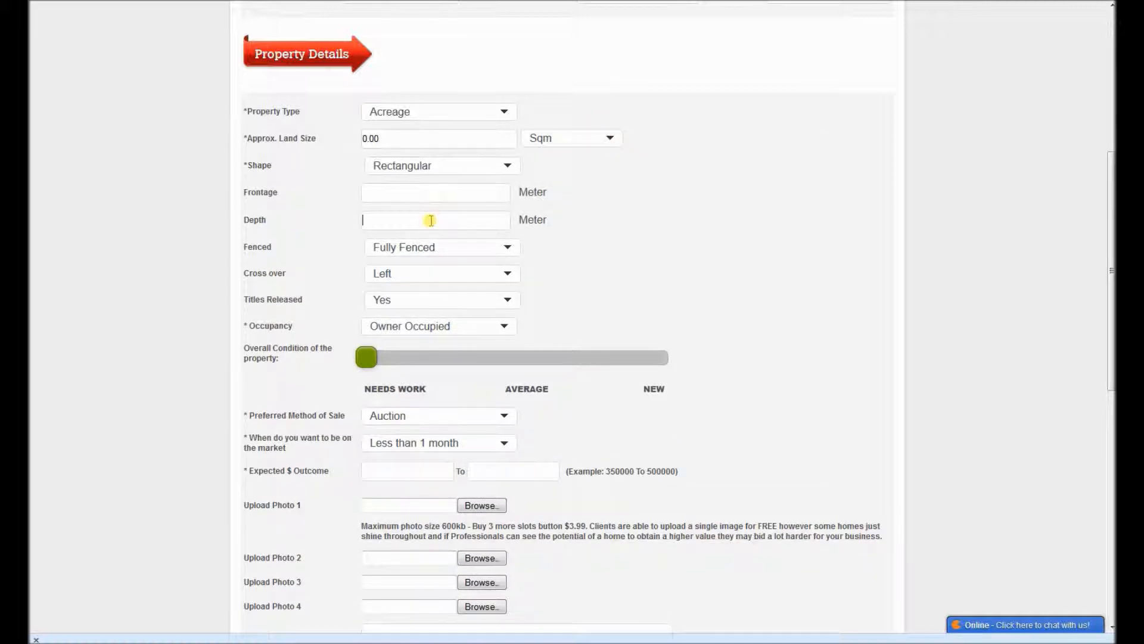
pyautogui.click(425, 255)
pyautogui.click(425, 253)
pyautogui.click(423, 273)
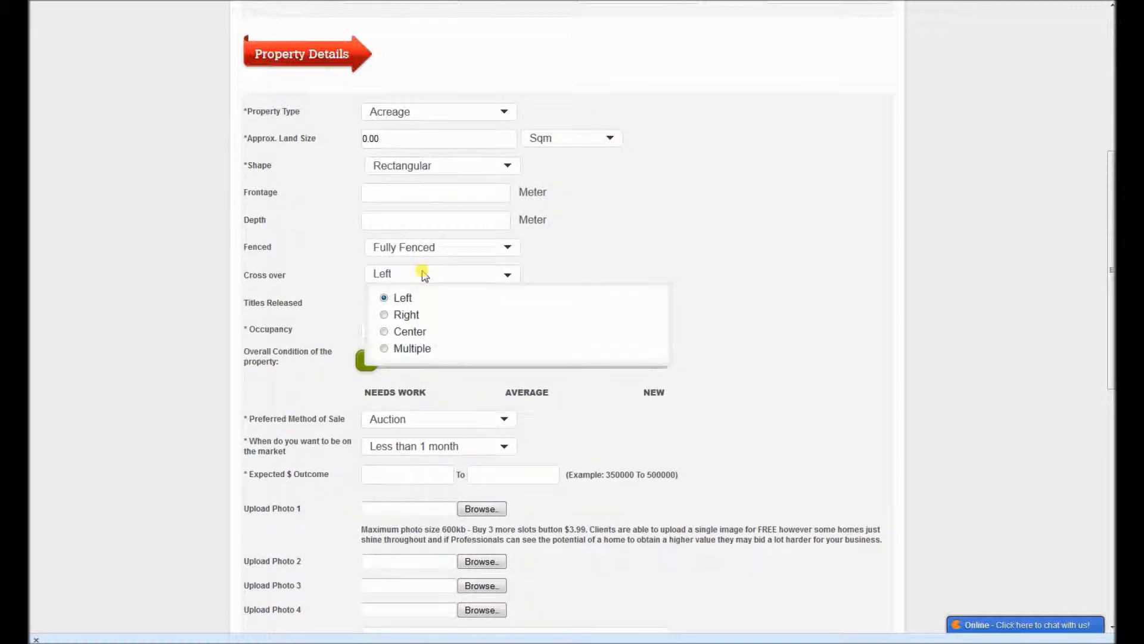
pyautogui.click(423, 274)
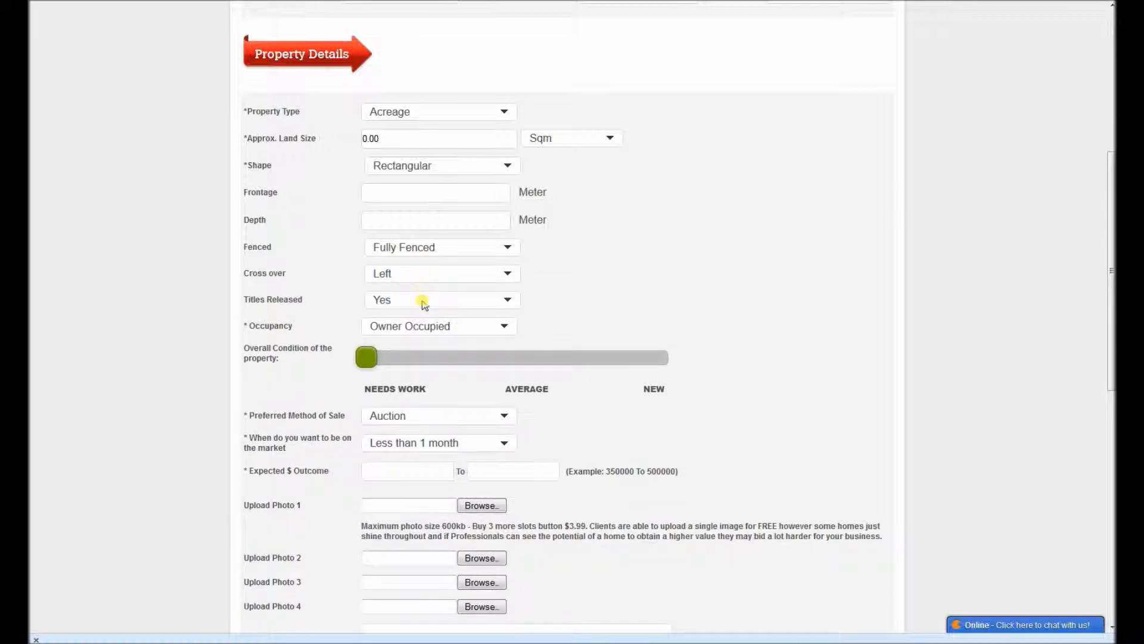
pyautogui.click(422, 300)
pyautogui.click(422, 300)
# Step: Set the property type to Commercial (Not Land) and look through its fields and style options
pyautogui.scroll(1, 417, 158)
pyautogui.scroll(3, 425, 157)
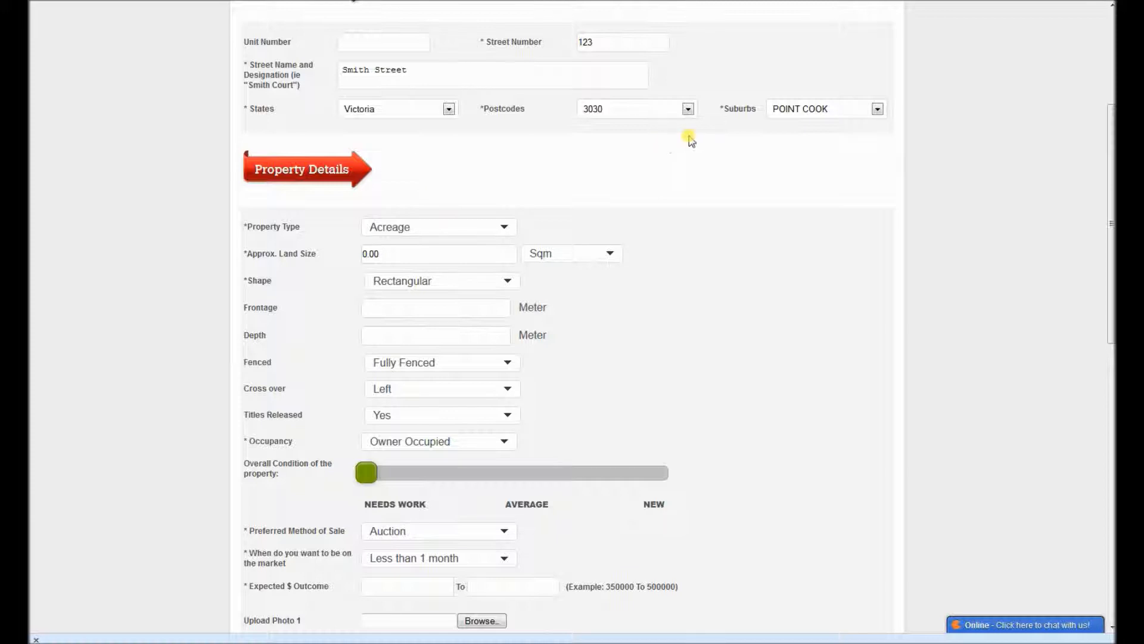
pyautogui.click(504, 229)
pyautogui.click(439, 352)
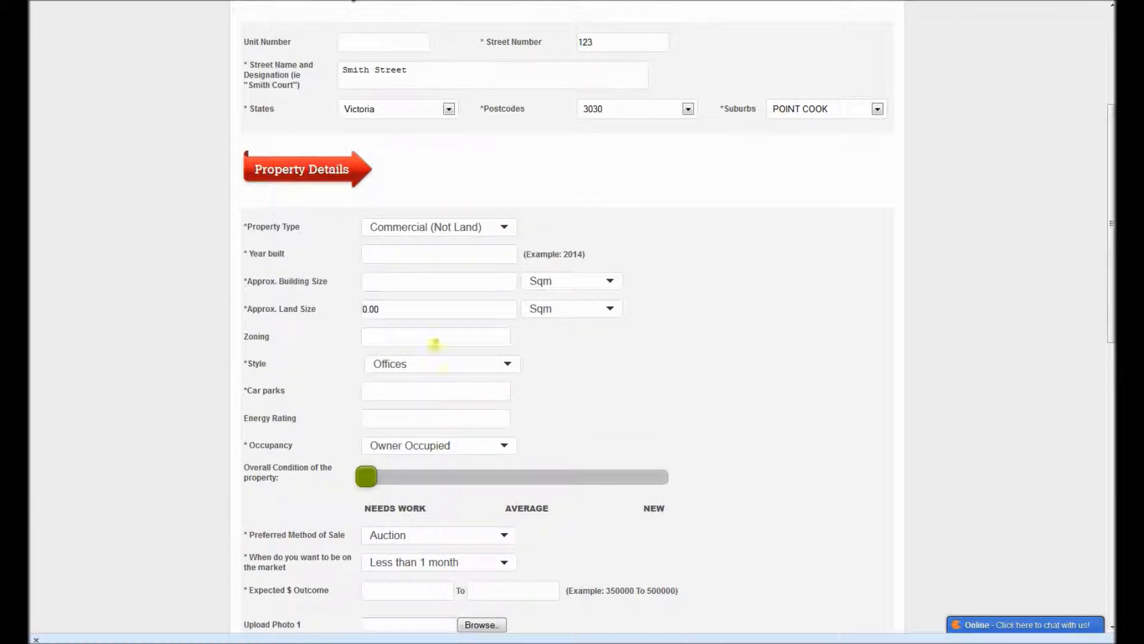
pyautogui.click(386, 254)
pyautogui.click(382, 335)
pyautogui.click(391, 364)
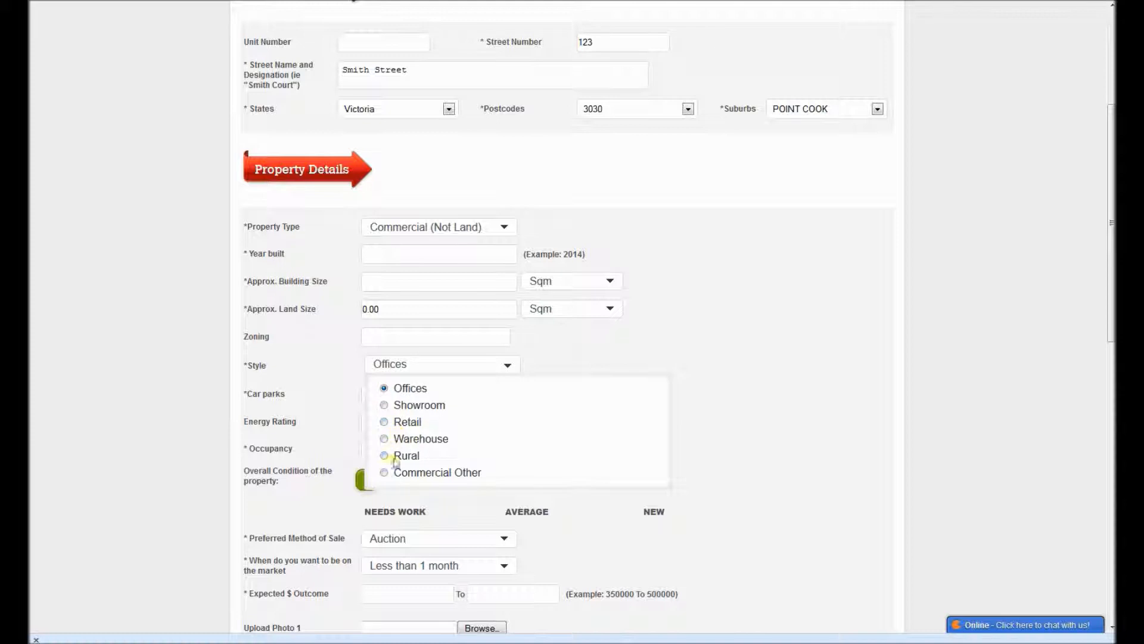
pyautogui.click(341, 366)
pyautogui.click(388, 393)
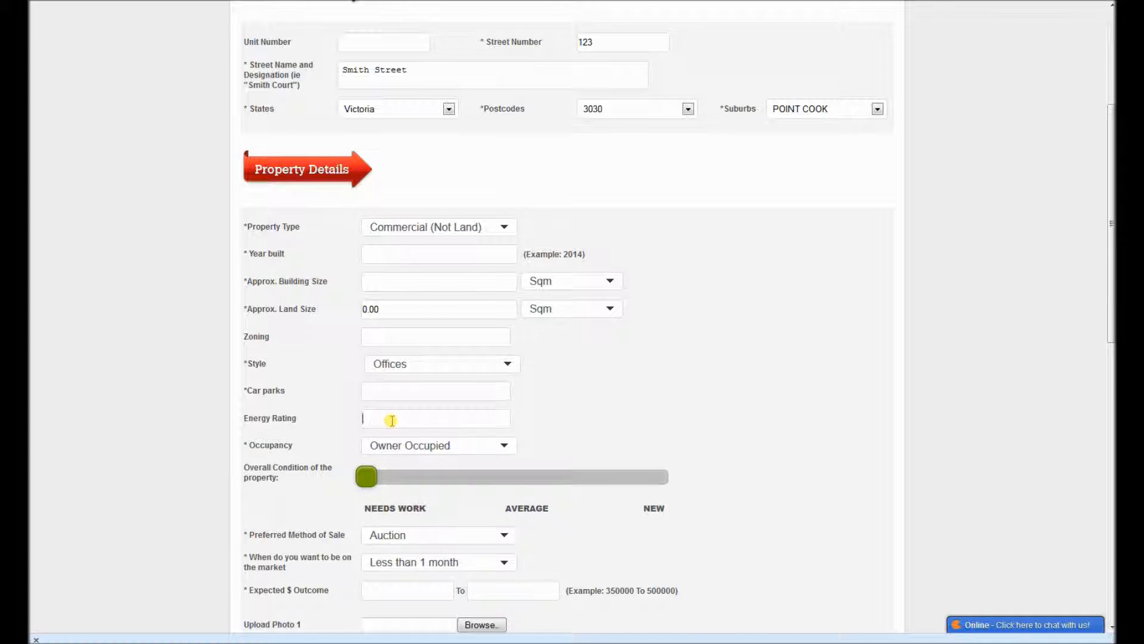
# Step: Set the property type to House and the number of bedrooms to 3
pyautogui.click(410, 231)
pyautogui.click(394, 253)
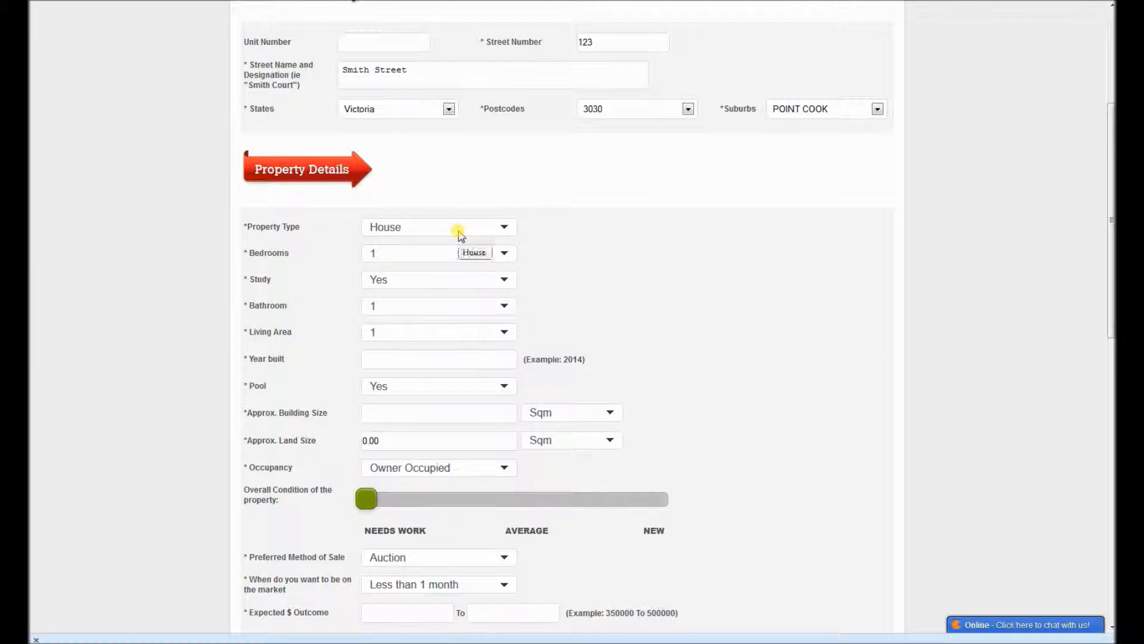
pyautogui.click(383, 253)
pyautogui.click(381, 312)
pyautogui.click(397, 254)
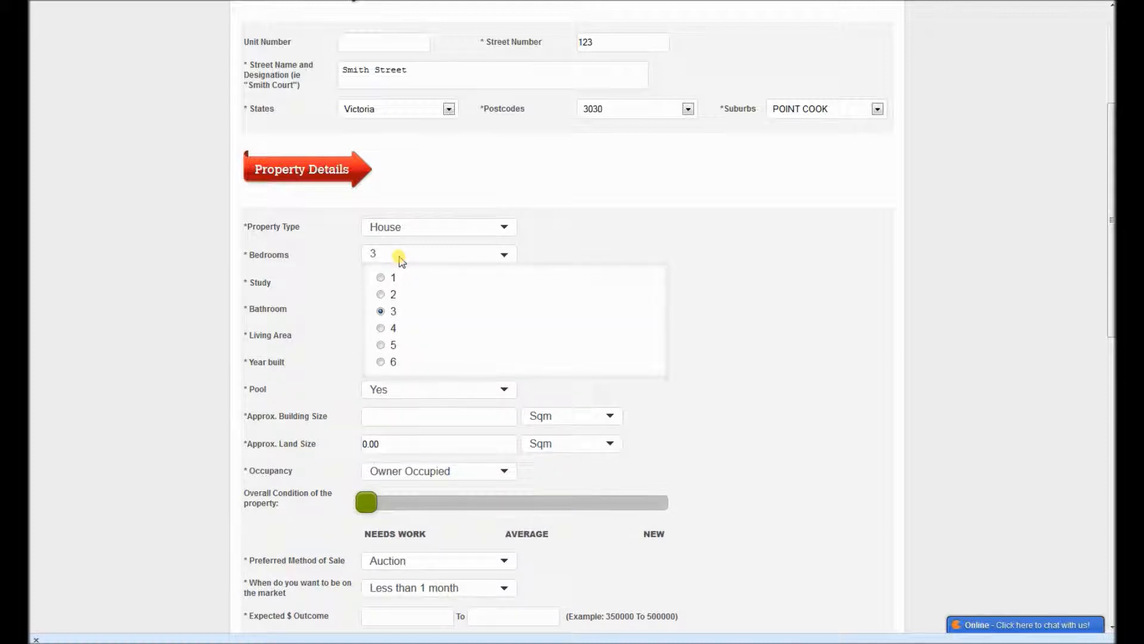
pyautogui.click(399, 258)
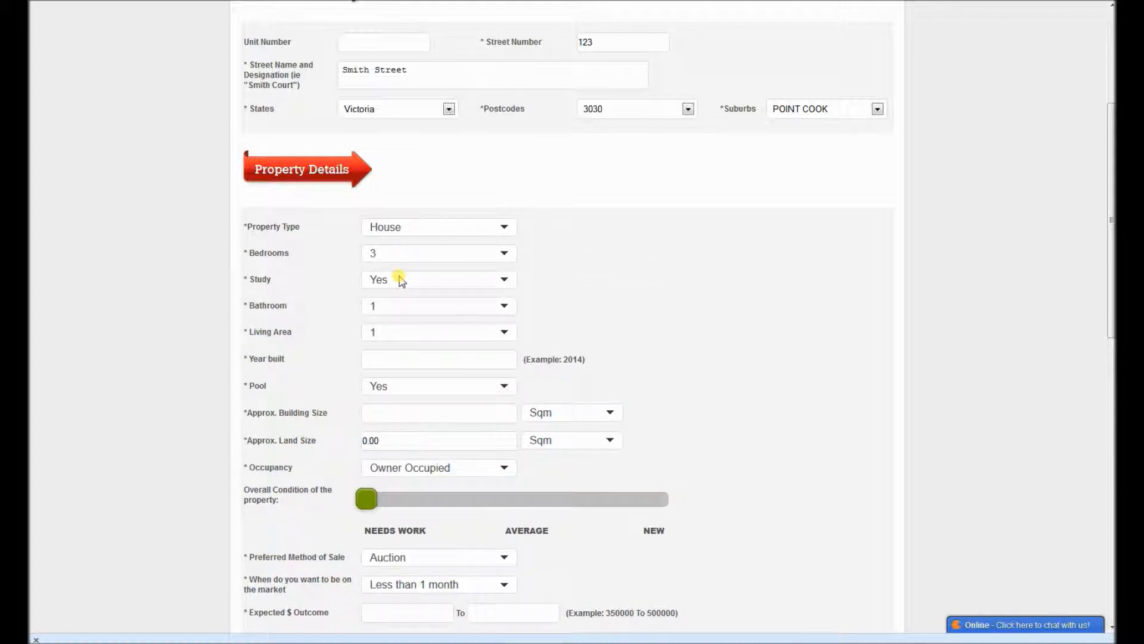
# Step: Set Study to Yes, and choose 2 bathrooms and 2 living areas for the house
pyautogui.click(396, 279)
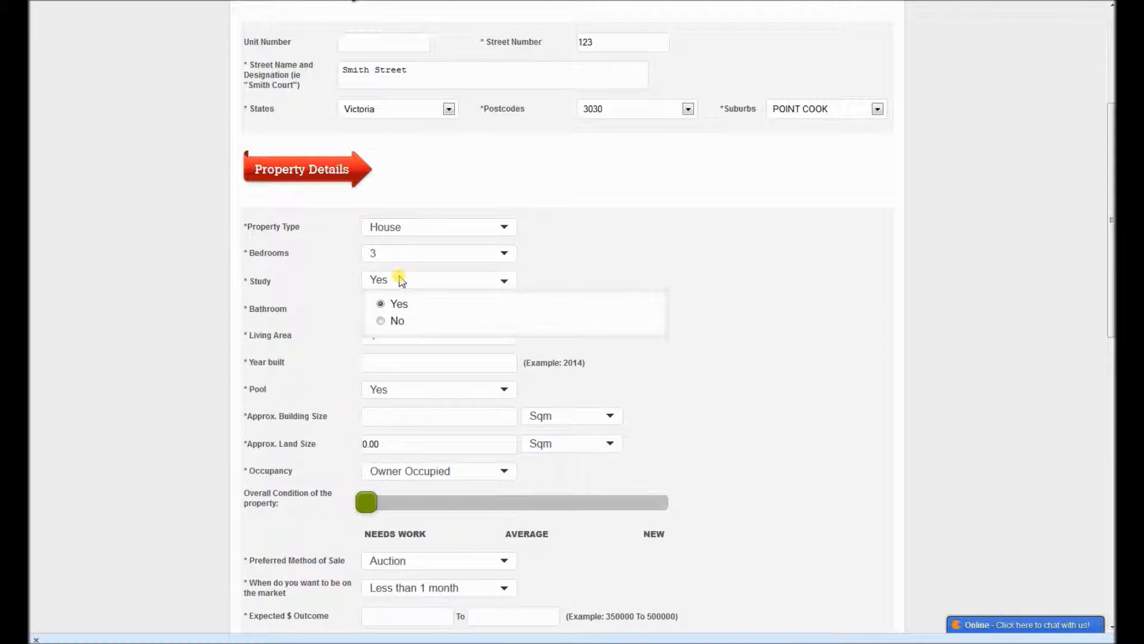
pyautogui.click(382, 304)
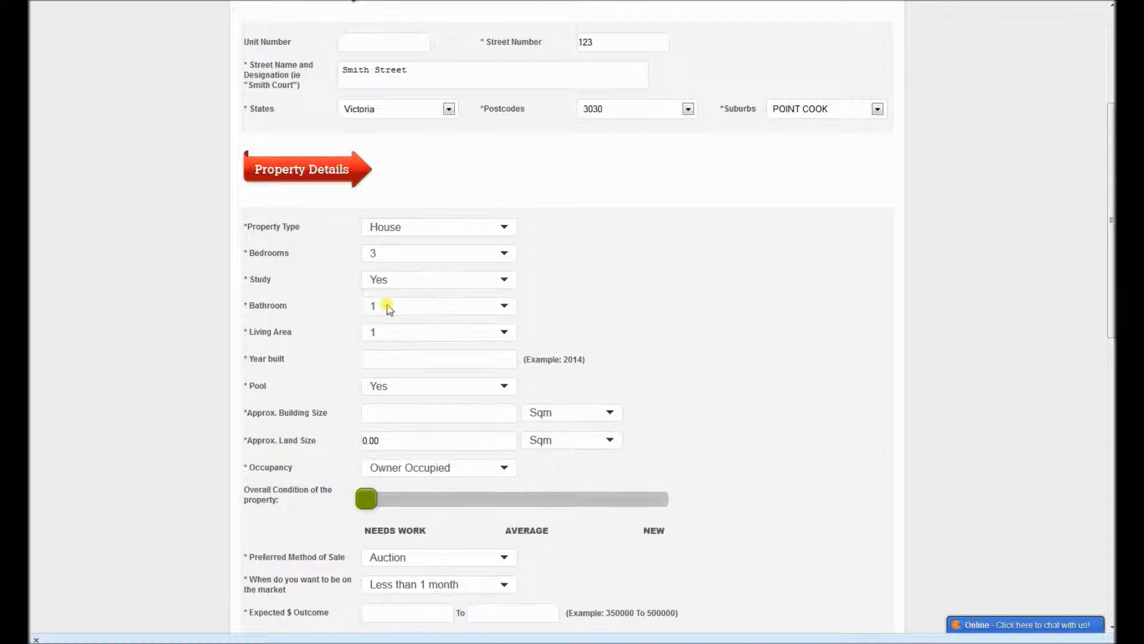
pyautogui.click(481, 304)
pyautogui.click(389, 350)
pyautogui.click(429, 333)
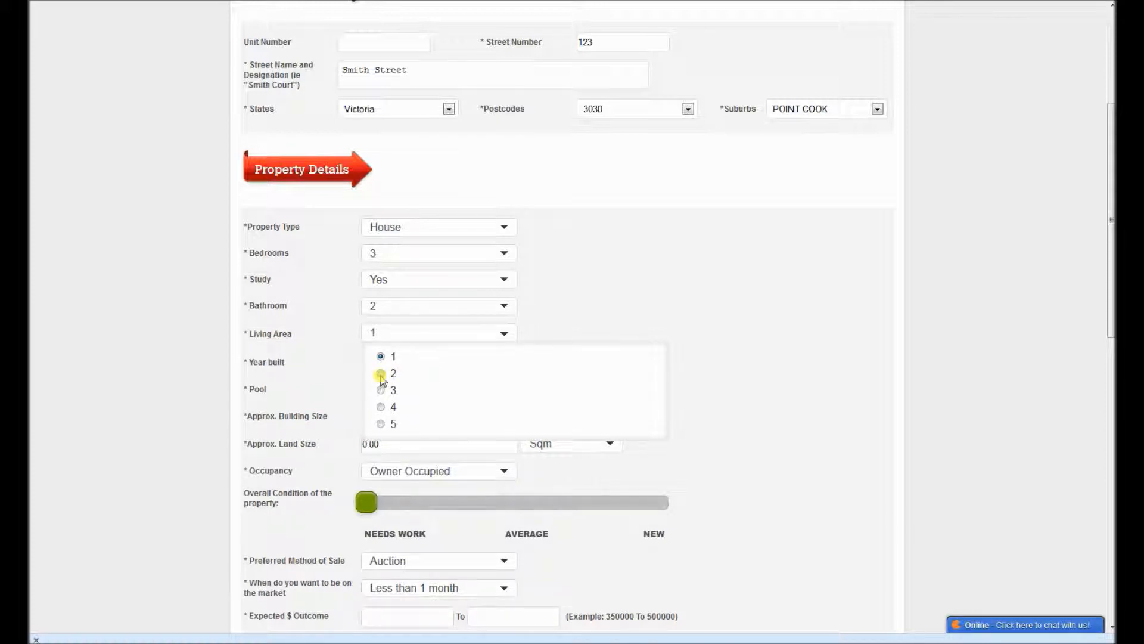
pyautogui.click(381, 374)
# Step: Enter 1995 as the year built and set Pool to No
pyautogui.click(410, 357)
pyautogui.write('1995')
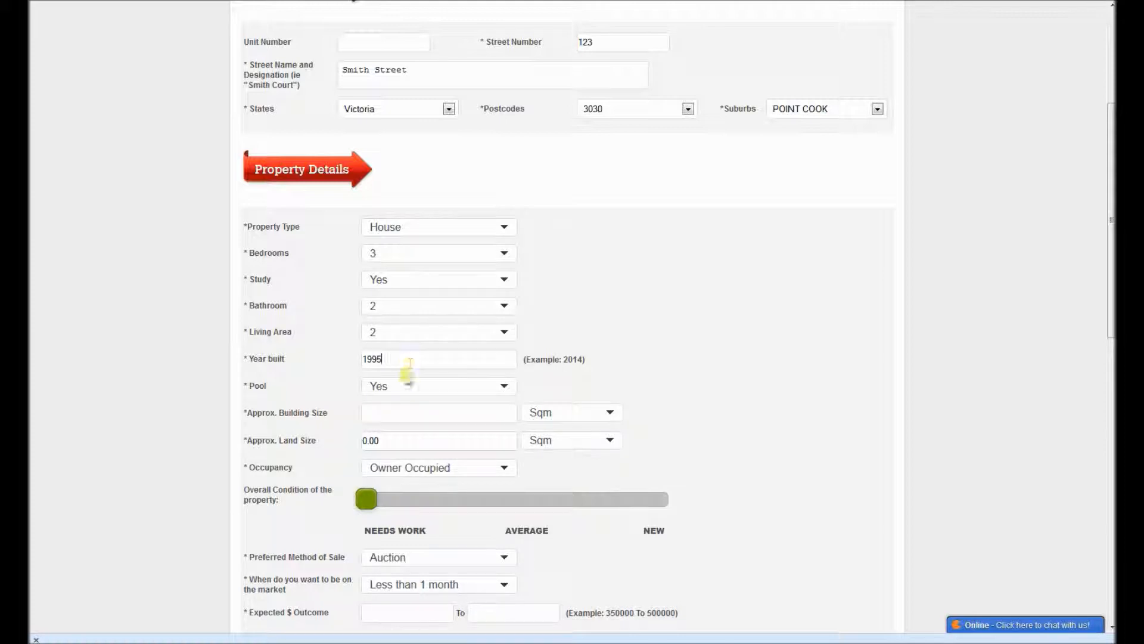
pyautogui.click(398, 386)
pyautogui.click(382, 429)
# Step: Enter an approximate building size of 150 Sqm and an approximate land size of 568 Sqm
pyautogui.click(606, 412)
pyautogui.click(606, 412)
pyautogui.moveTo(1108, 202); pyautogui.dragTo(1049, 284)
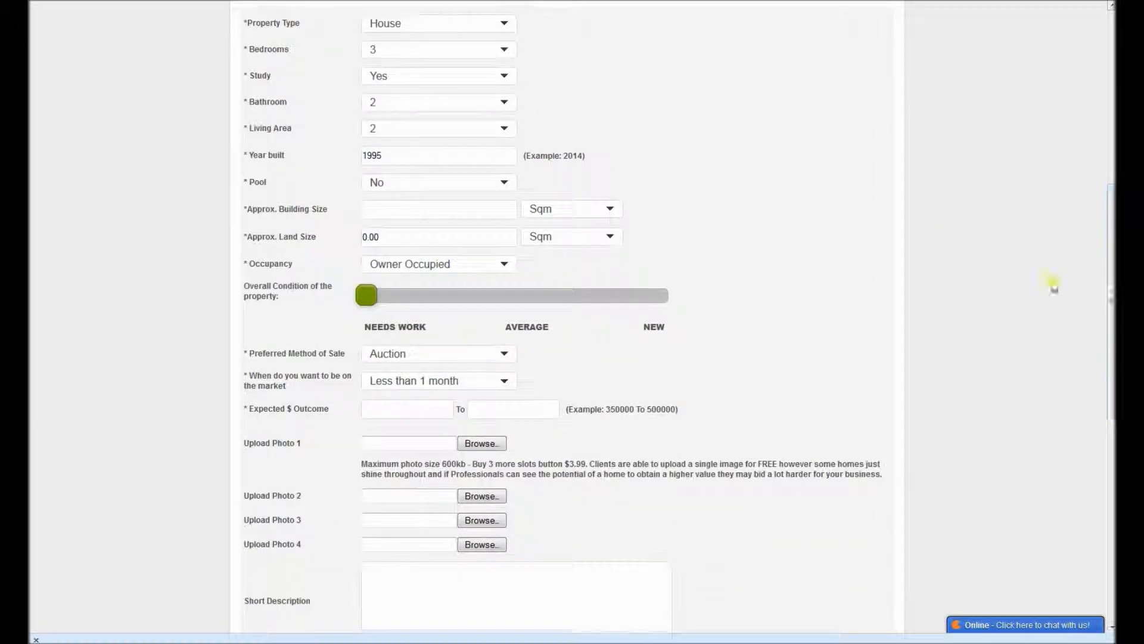
pyautogui.click(429, 208)
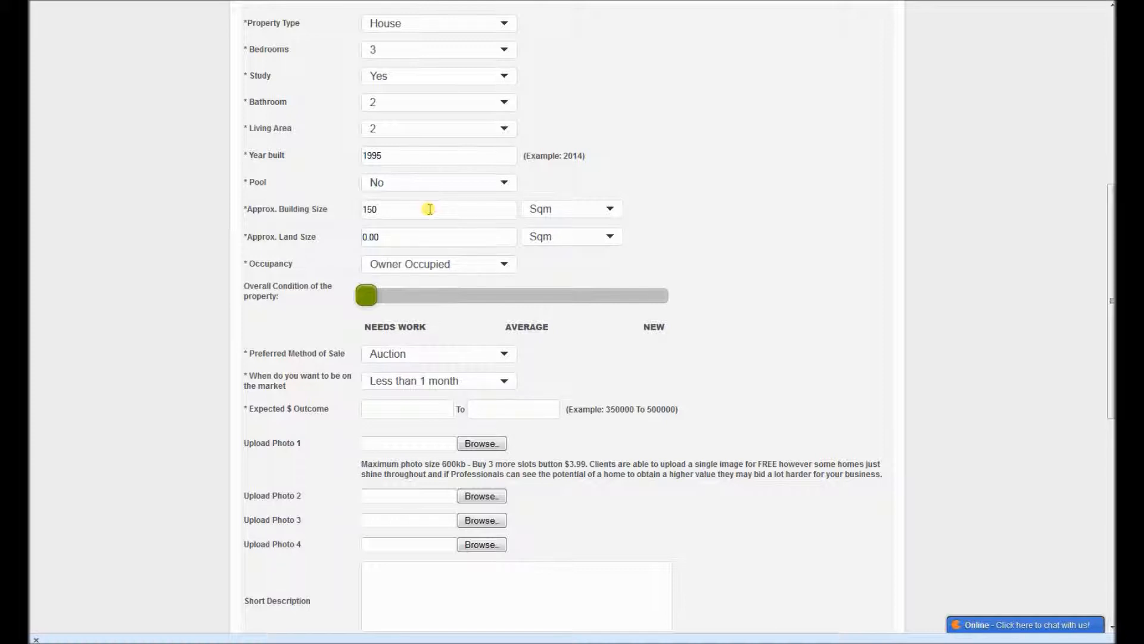
pyautogui.moveTo(413, 237); pyautogui.dragTo(340, 235)
pyautogui.press('BackSpace')
pyautogui.click(615, 238)
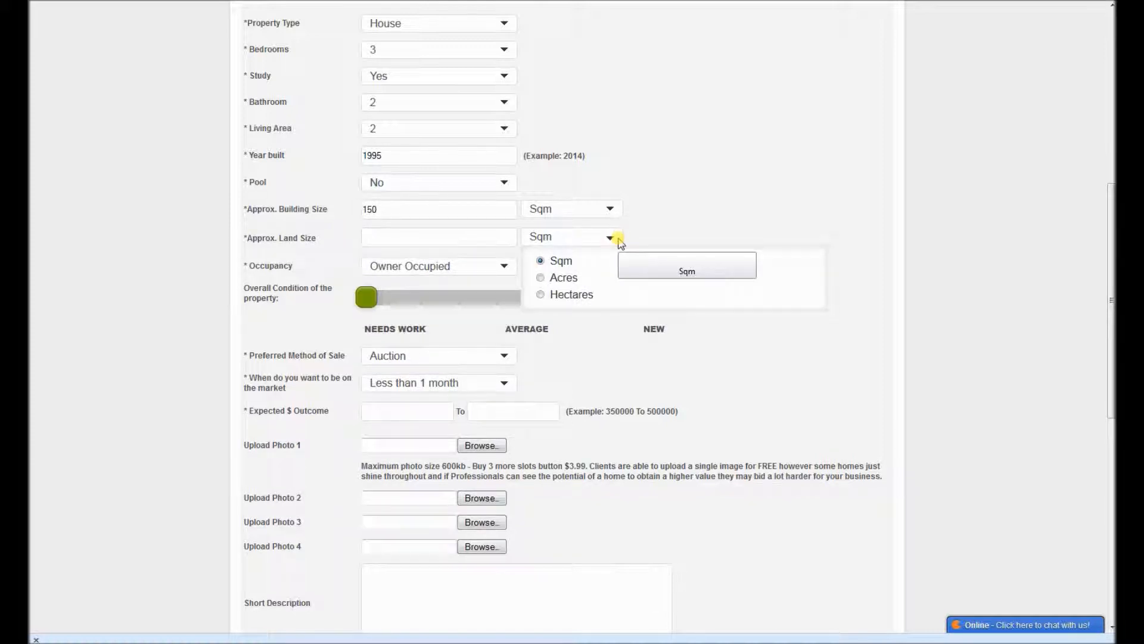
pyautogui.click(617, 239)
pyautogui.click(398, 230)
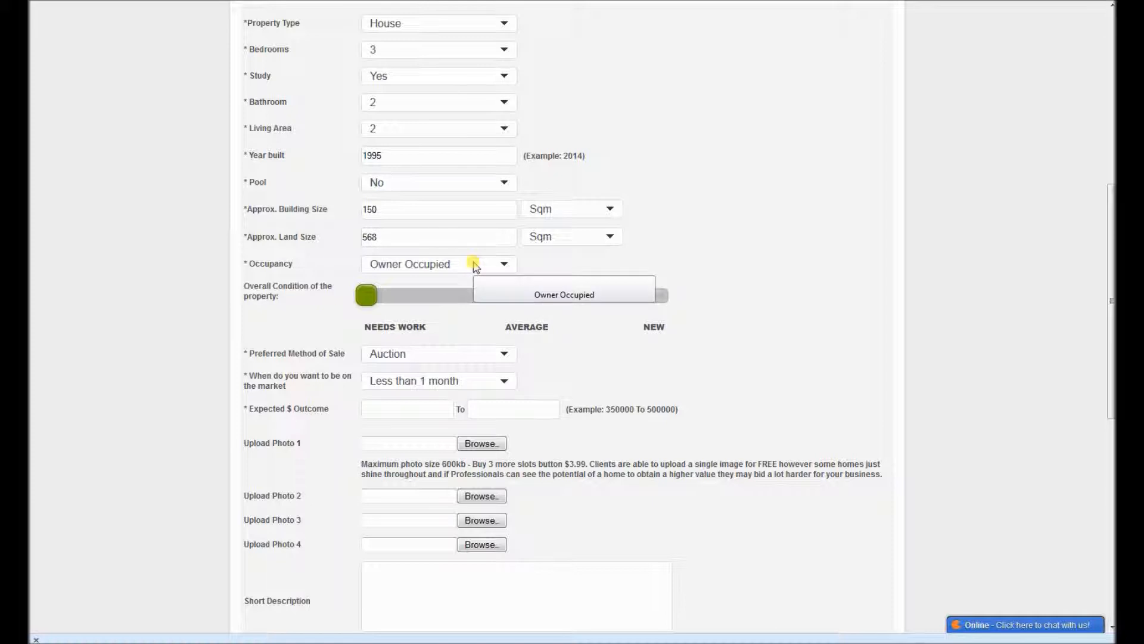
# Step: Select Vacant as the property's occupancy, and change it to Tenanted
pyautogui.click(503, 265)
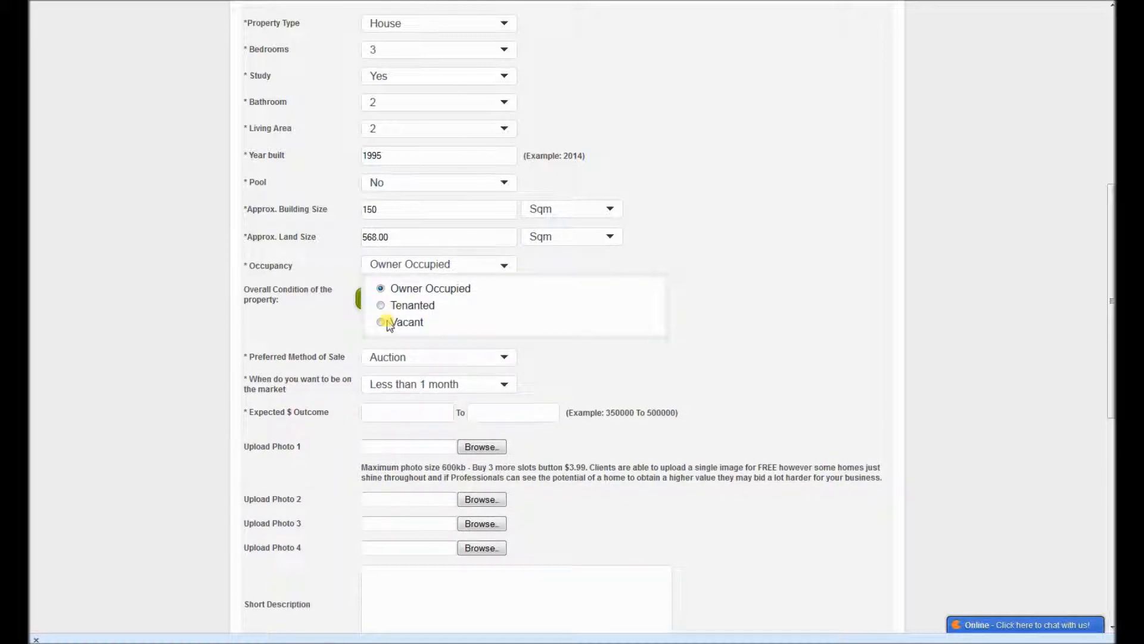
pyautogui.click(392, 324)
pyautogui.click(432, 271)
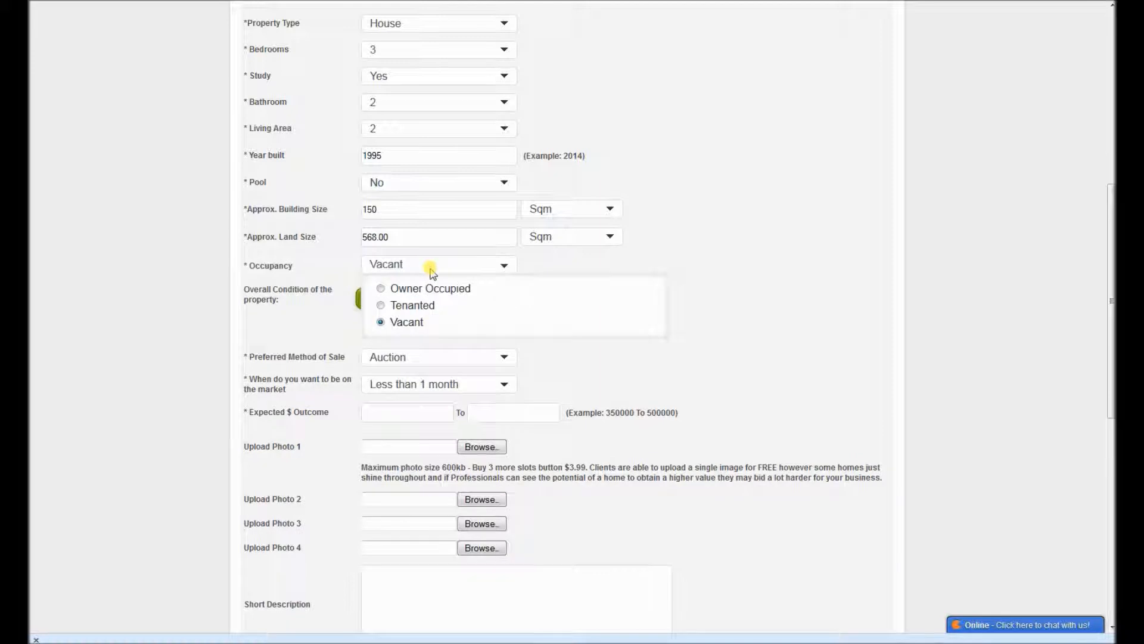
pyautogui.click(384, 305)
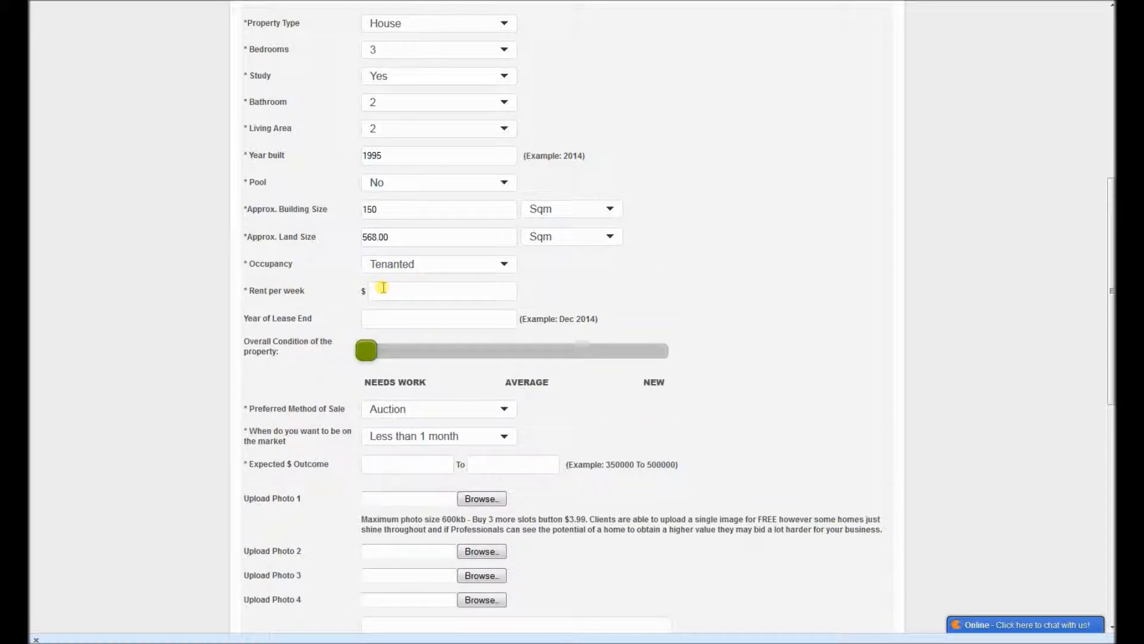
# Step: Enter a rent of $260 per week and set the lease end to March 2014
pyautogui.write('260')
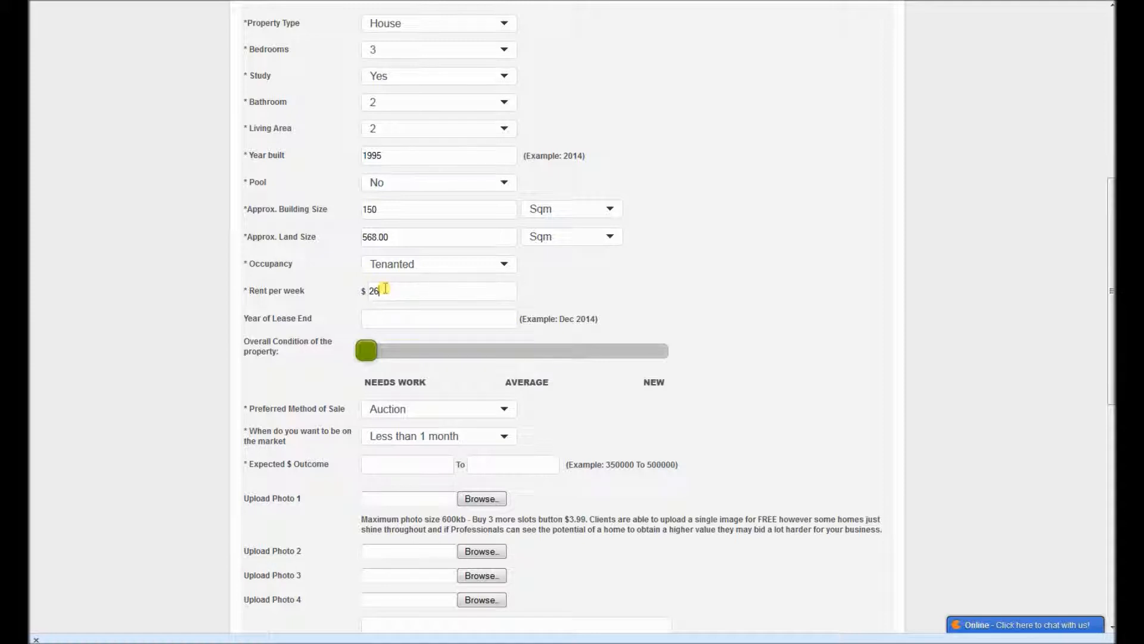
pyautogui.click(386, 318)
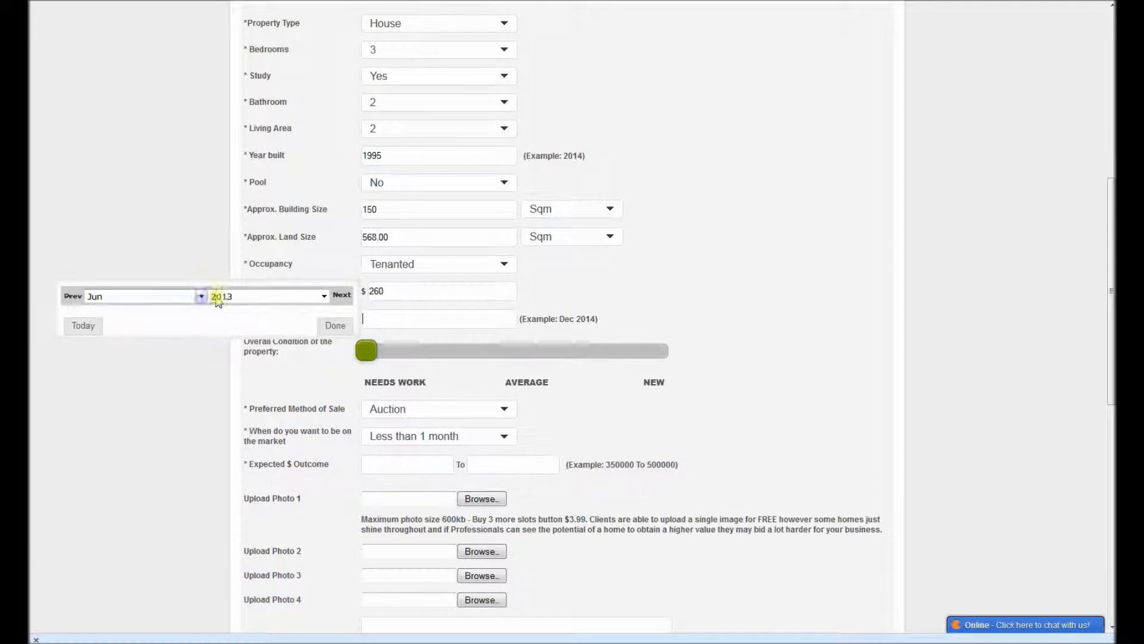
pyautogui.click(323, 296)
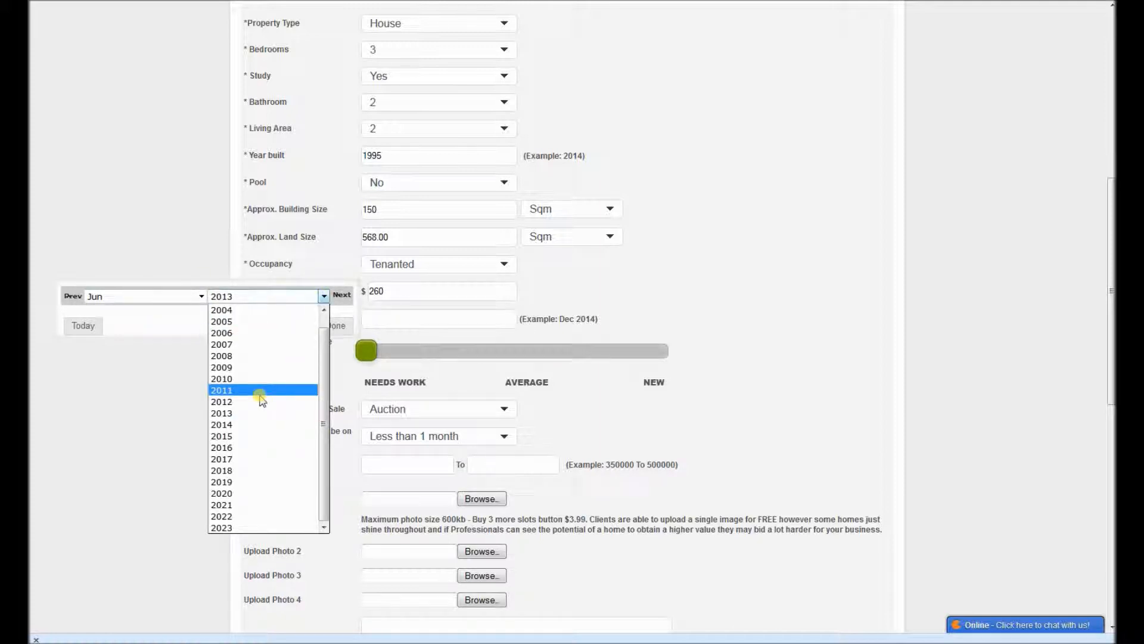
pyautogui.click(237, 425)
pyautogui.click(177, 302)
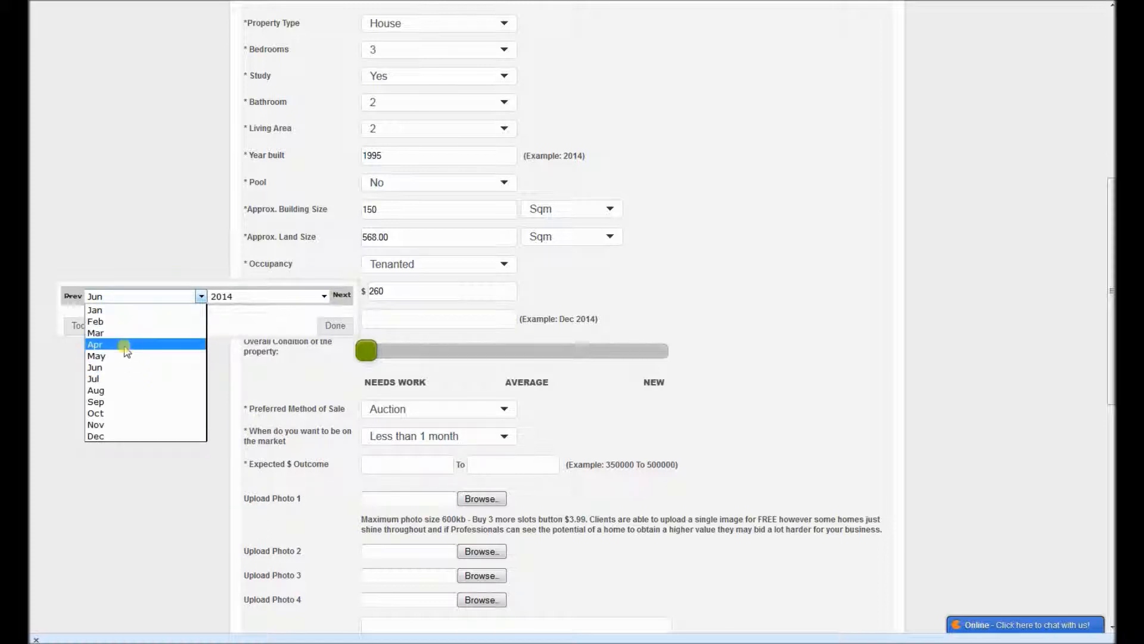
pyautogui.click(119, 329)
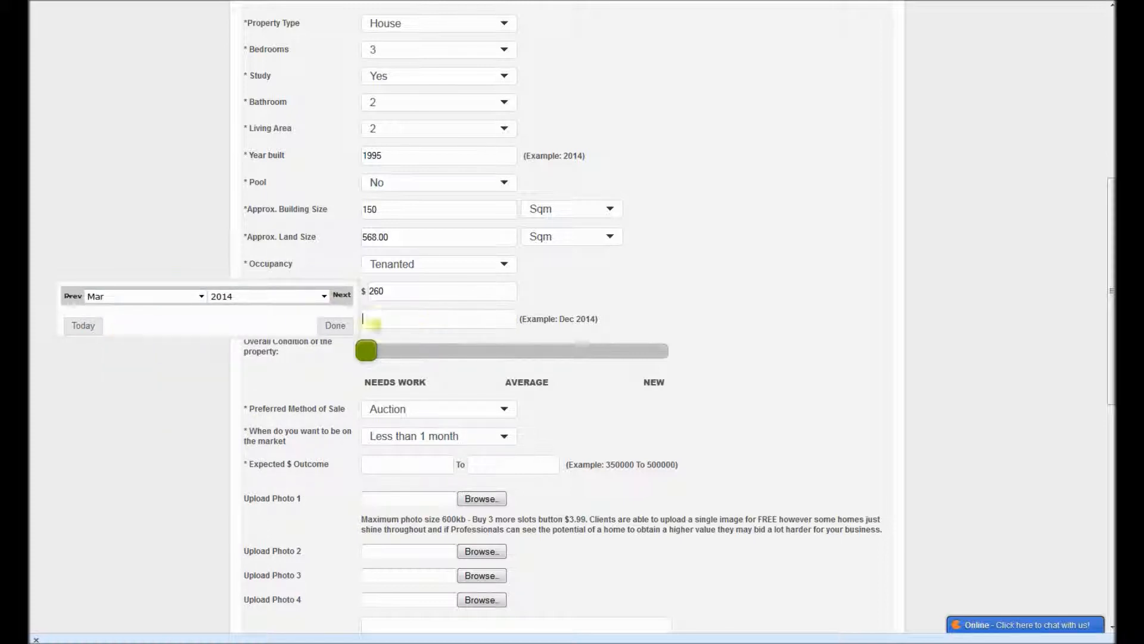
pyautogui.click(330, 327)
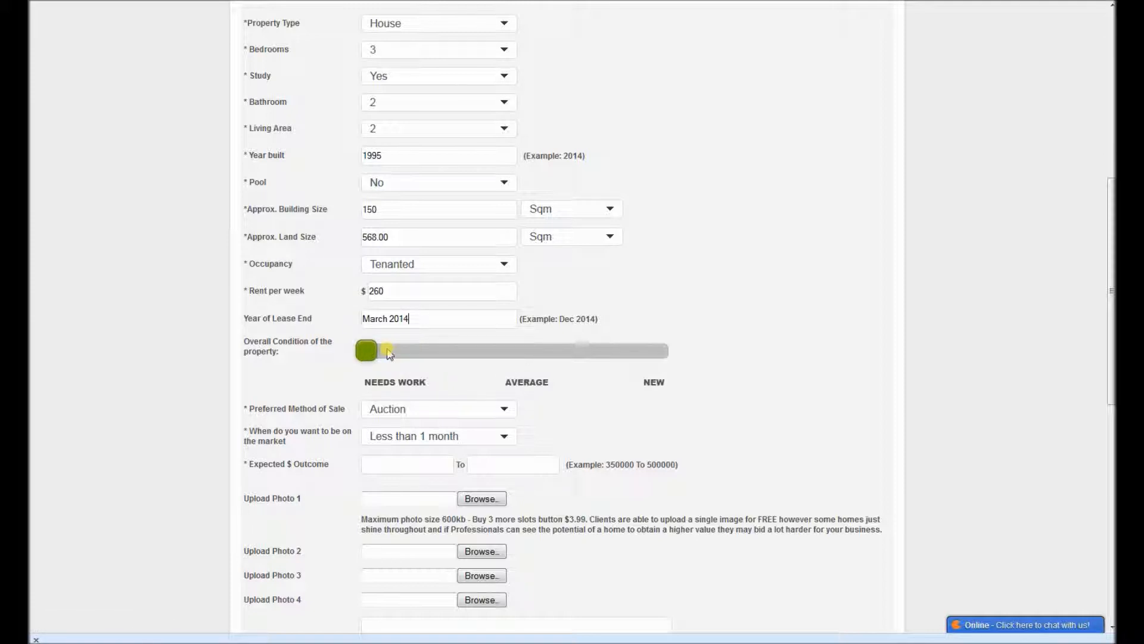
# Step: Set the overall condition of the property to Average, trying New along the way
pyautogui.click(523, 352)
pyautogui.click(656, 353)
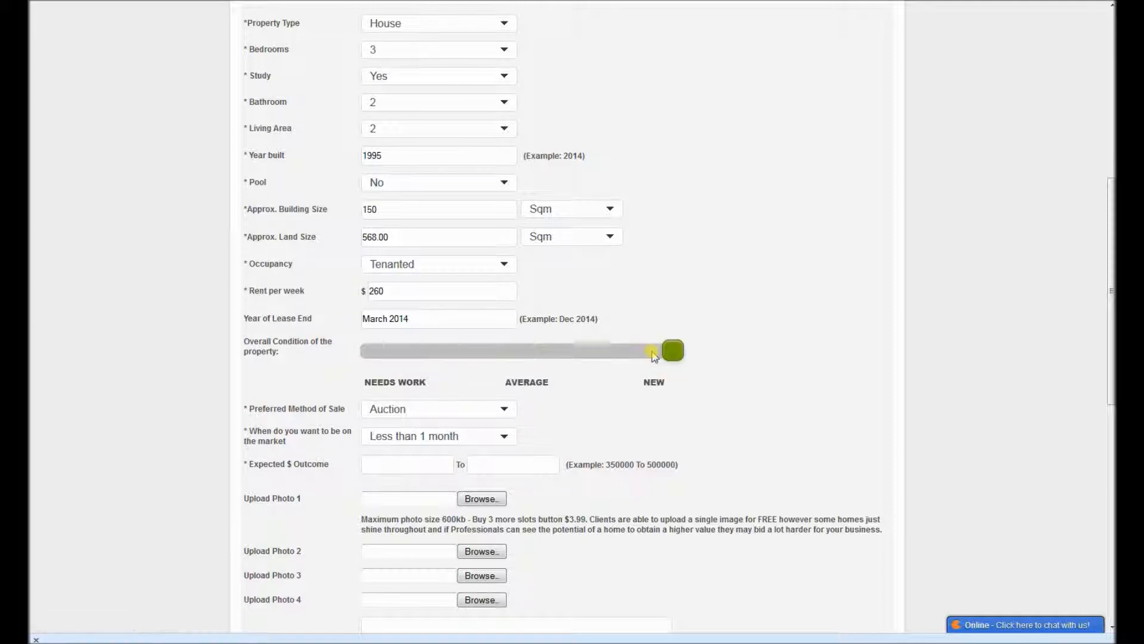
pyautogui.click(522, 350)
# Step: Choose Open to Agent Feedback as the preferred method of sale and 2 to 3 months as the time to be on the market
pyautogui.scroll(-2, 476, 321)
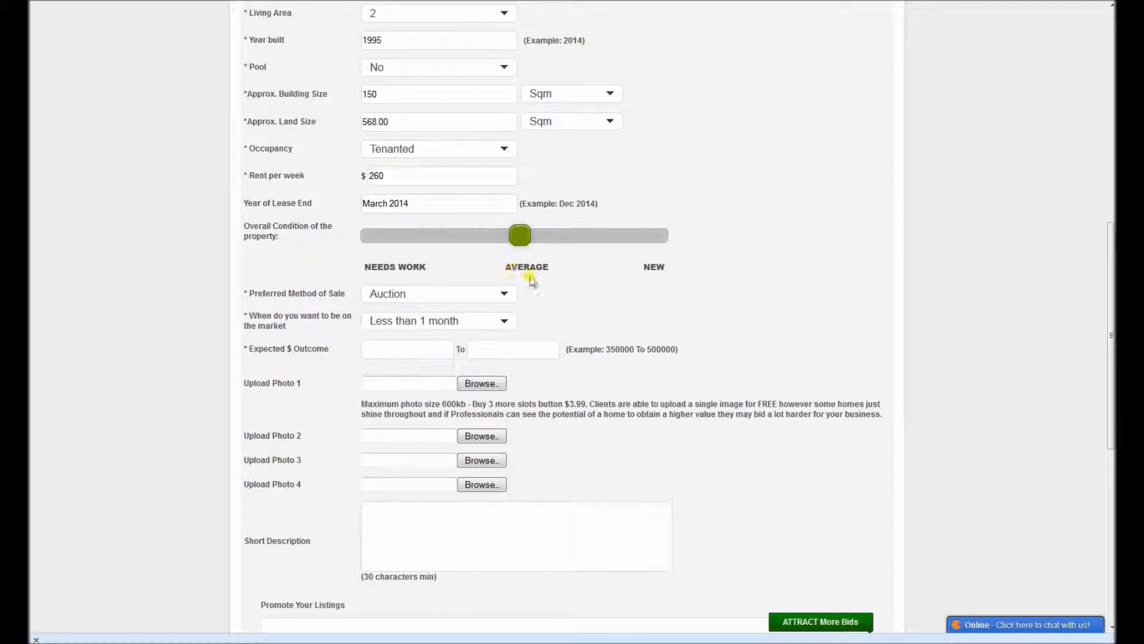
pyautogui.click(410, 295)
pyautogui.click(404, 282)
pyautogui.click(504, 295)
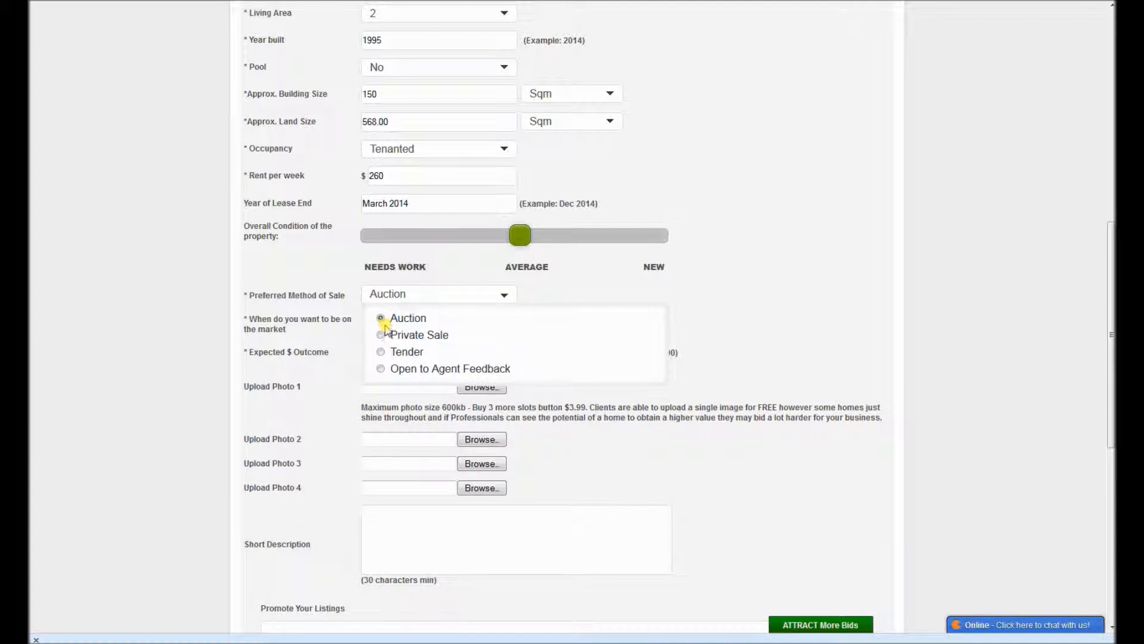
pyautogui.click(380, 369)
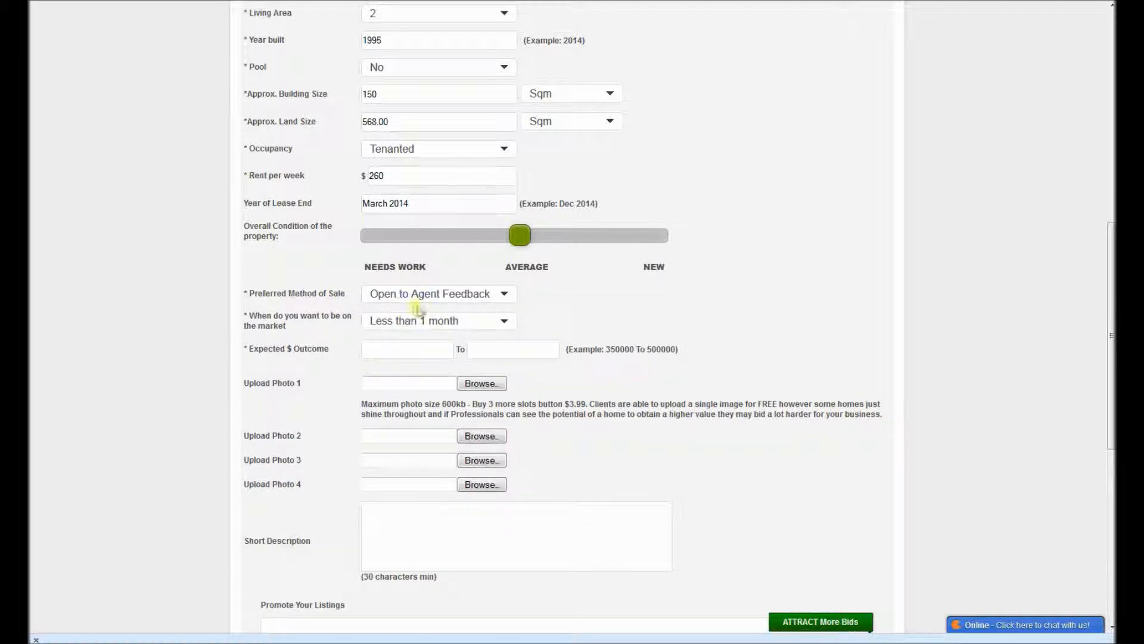
pyautogui.click(433, 325)
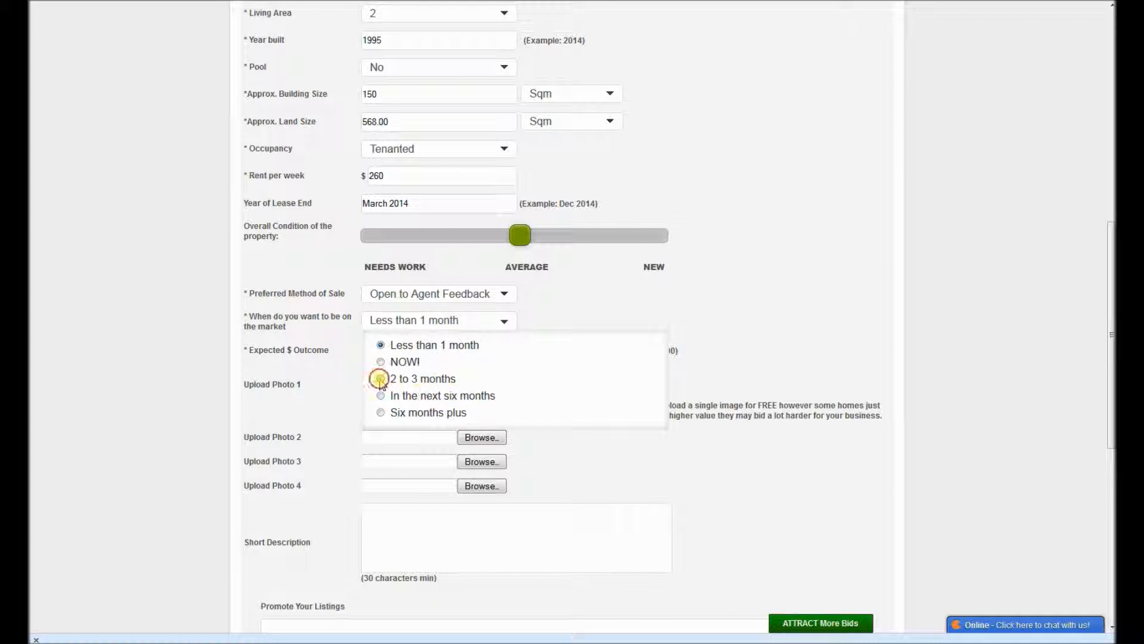
pyautogui.click(384, 379)
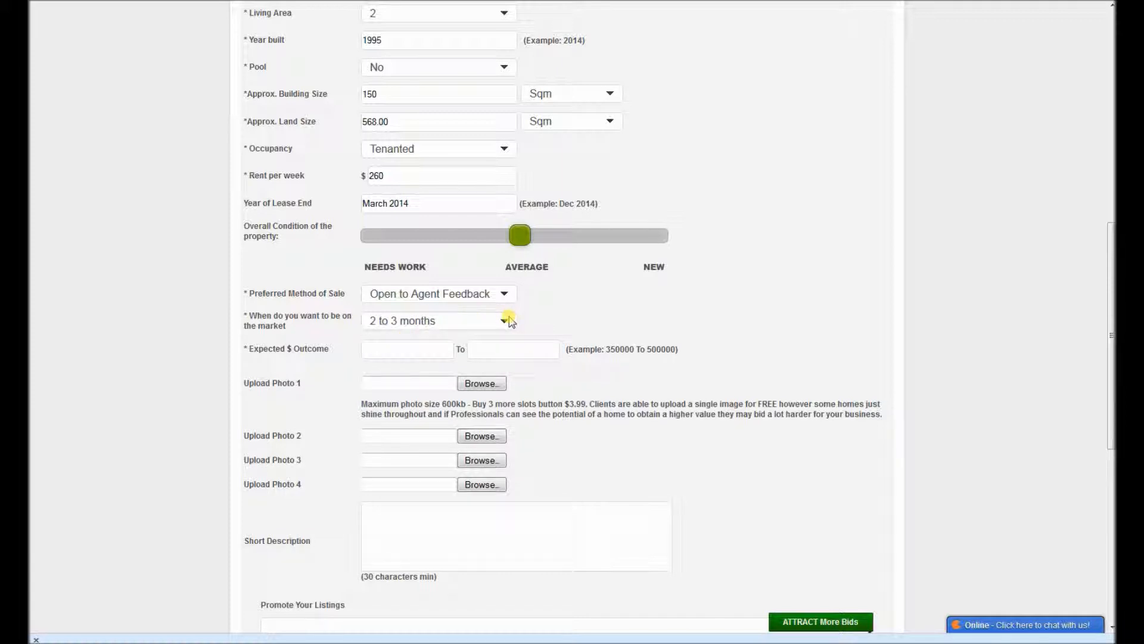
# Step: Enter an expected sale outcome of 380000 to 410000 dollars
pyautogui.click(382, 356)
pyautogui.write('380000')
pyautogui.click(479, 352)
pyautogui.write('410000')
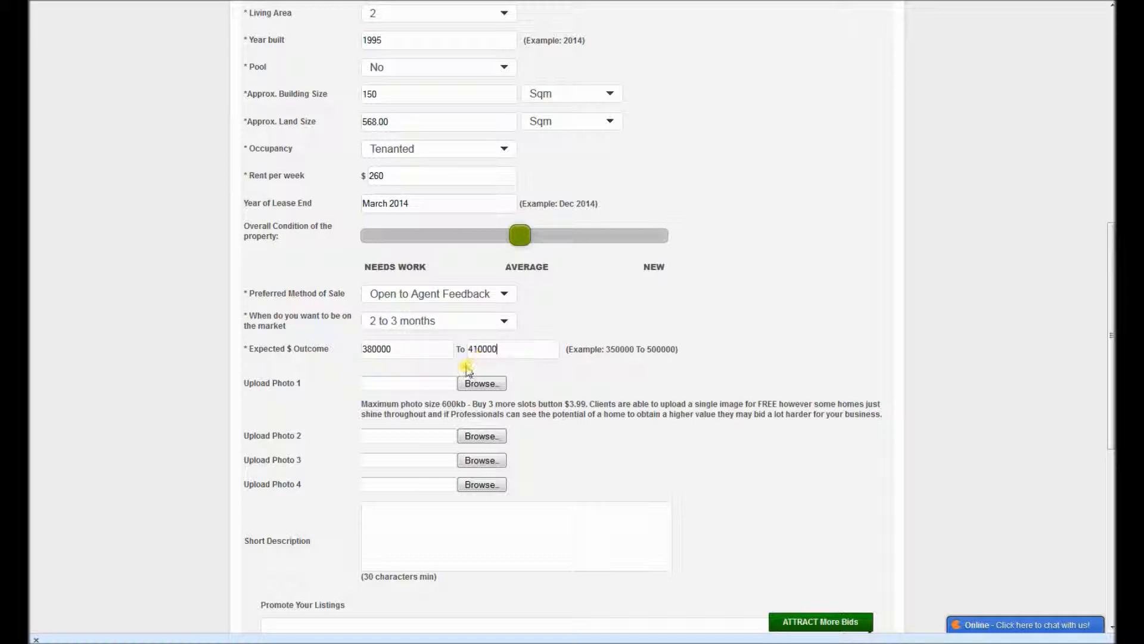
# Step: Attach P21102161.jpg from the Pictures library as Photo 1 and leave Photo 2 without a file
pyautogui.click(434, 382)
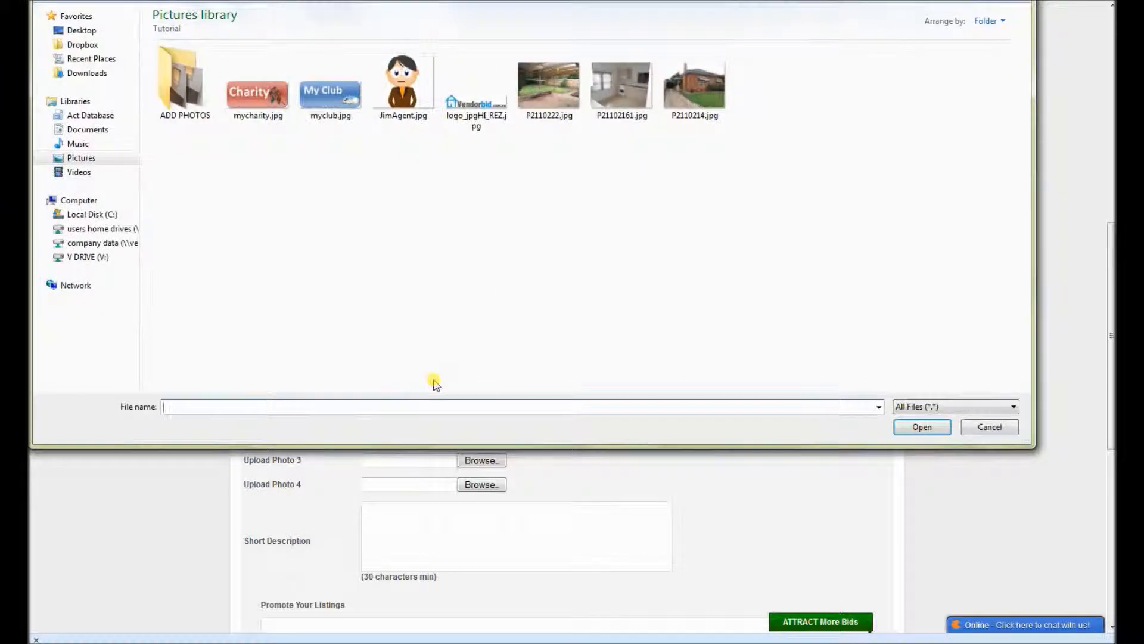
pyautogui.click(633, 93)
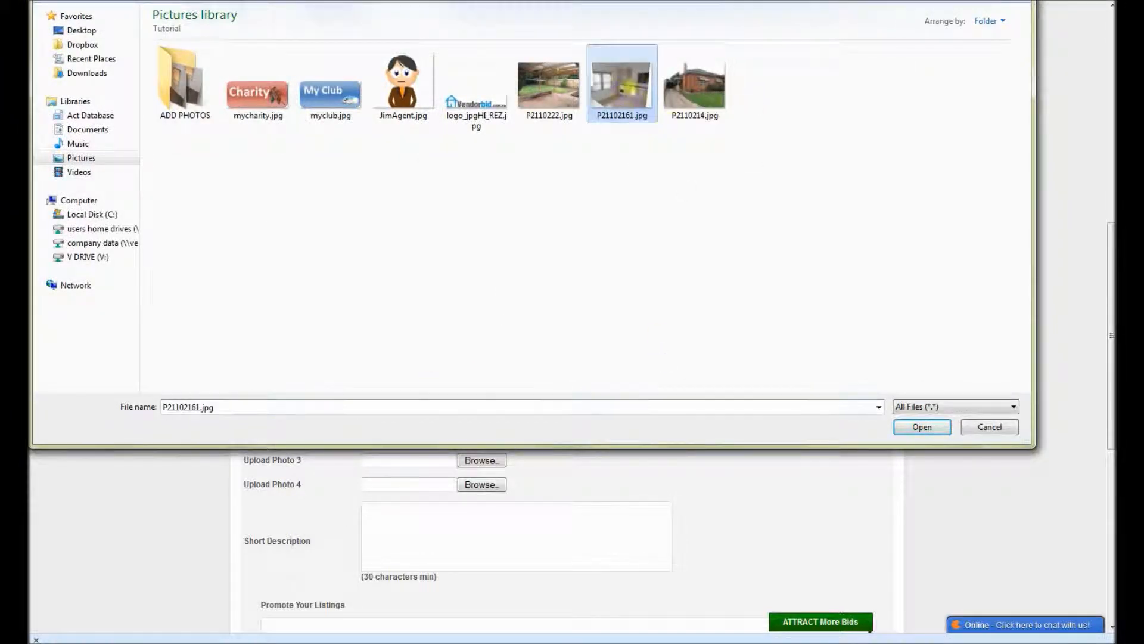
pyautogui.click(928, 430)
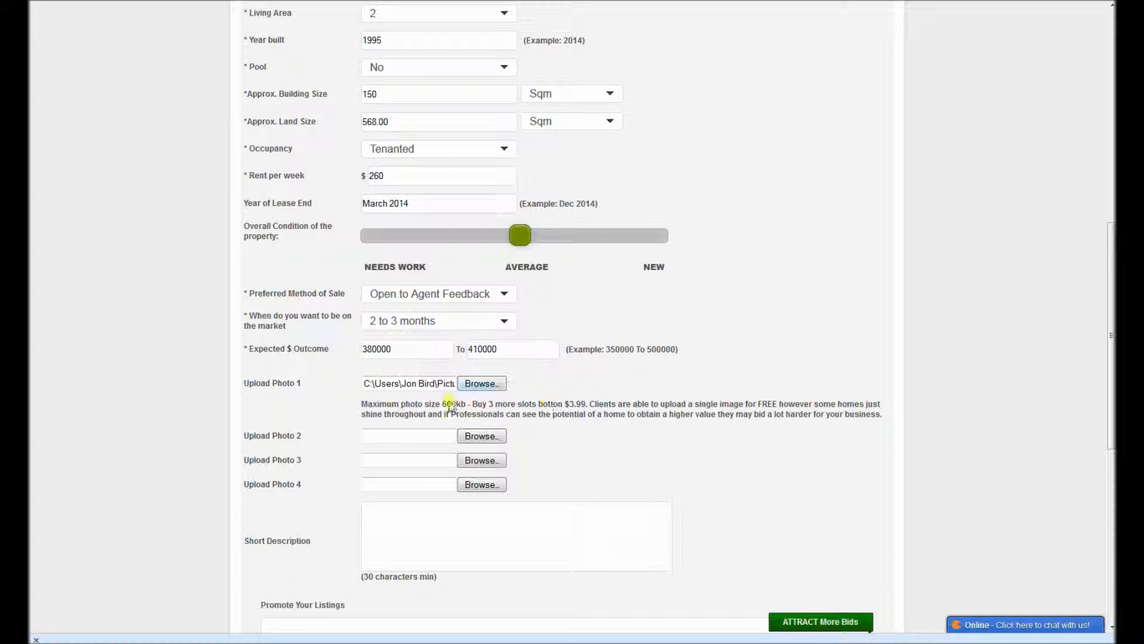
pyautogui.click(393, 435)
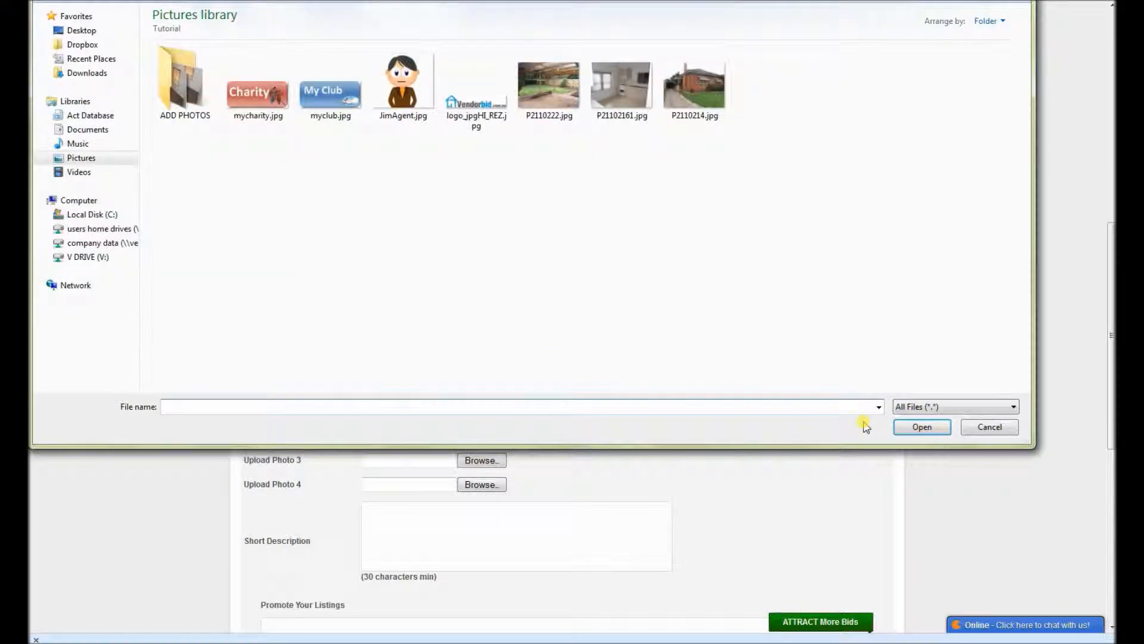
pyautogui.click(987, 427)
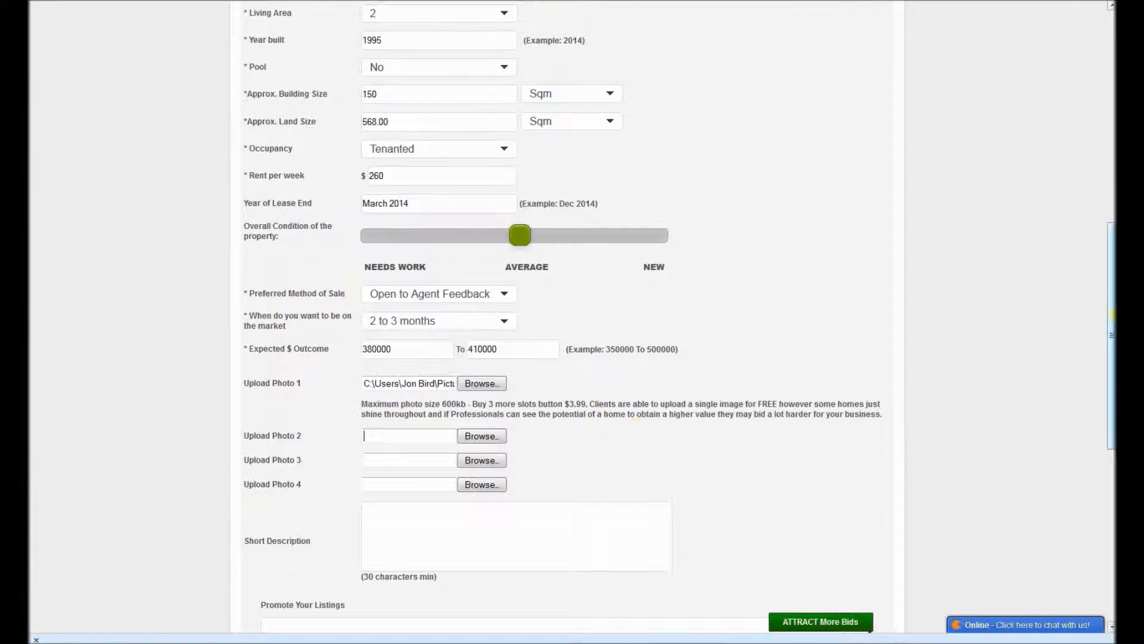
# Step: Enter the short description "Close to shops and Schools - large entertaining and room for a pool. Looking for an experienced Agent."
pyautogui.moveTo(1103, 323); pyautogui.dragTo(1102, 425)
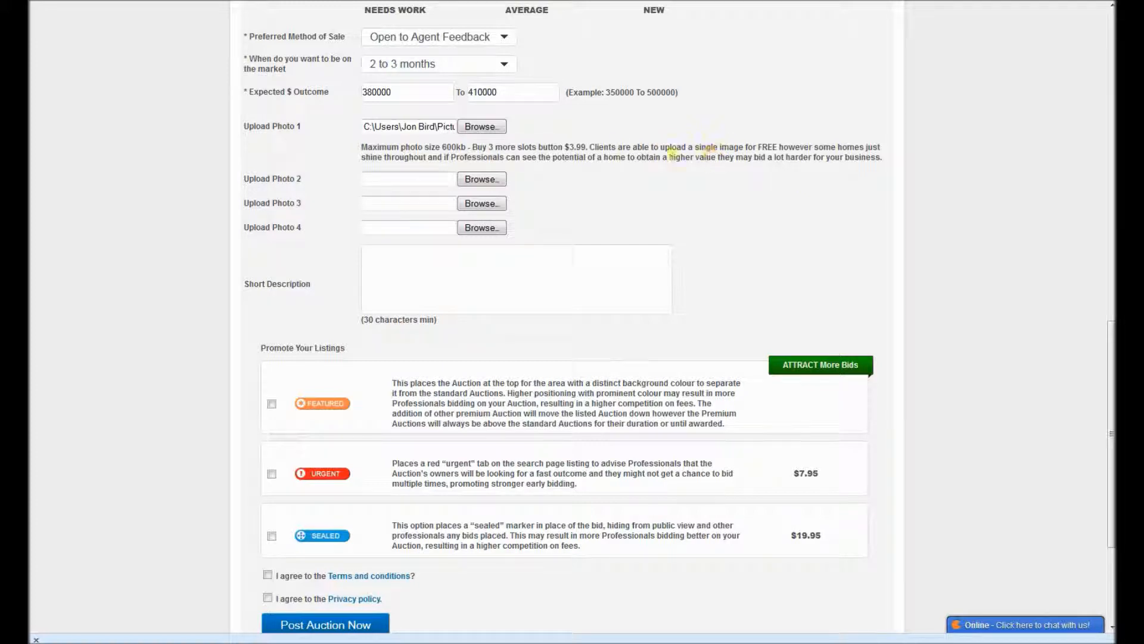
pyautogui.click(425, 285)
pyautogui.write('Close to shops and Scholl')
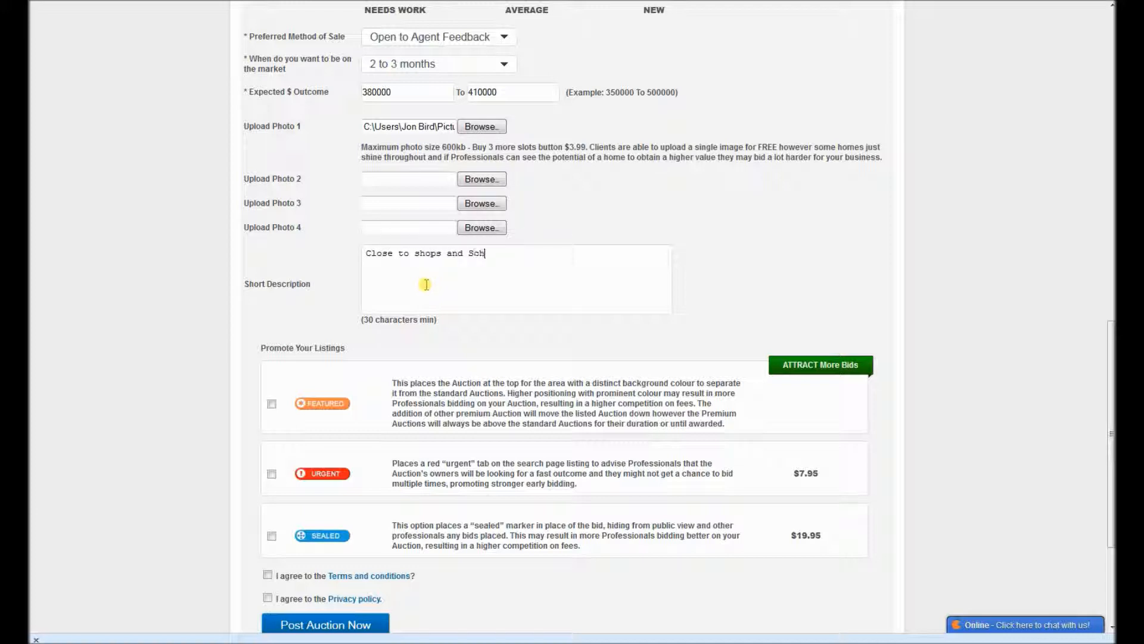
pyautogui.press('BackSpace')
pyautogui.press('BackSpace')
pyautogui.write('ols - large entertaining and ')
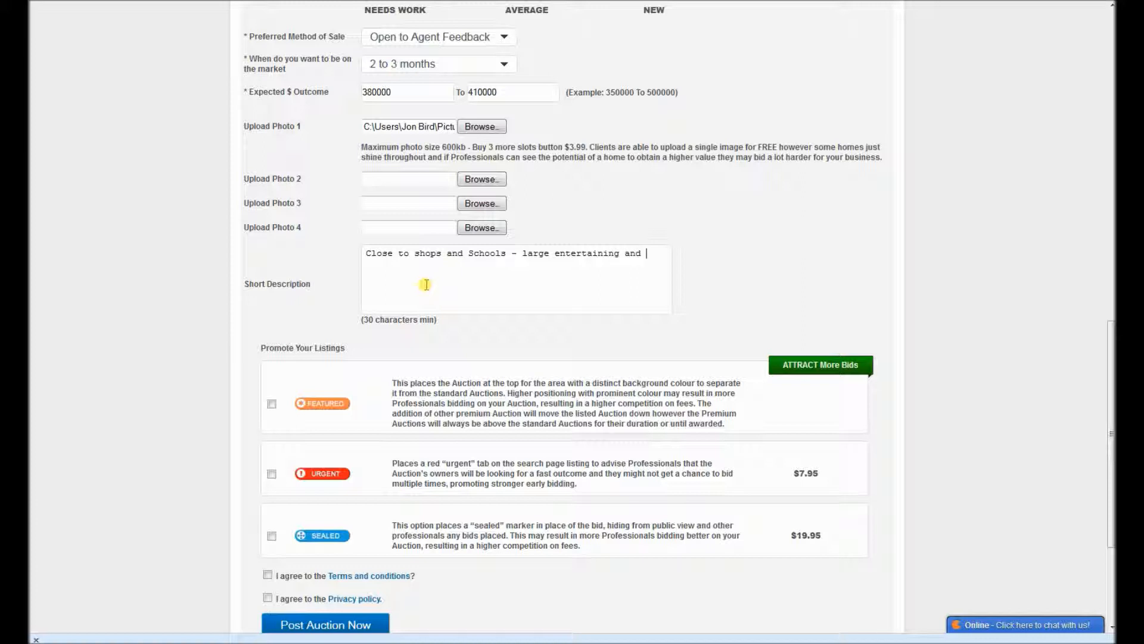
pyautogui.write('po')
pyautogui.press('BackSpace')
pyautogui.press('BackSpace')
pyautogui.write('room for ')
pyautogui.write('a pool.')
pyautogui.write('  Looking for an ')
pyautogui.write('experienc')
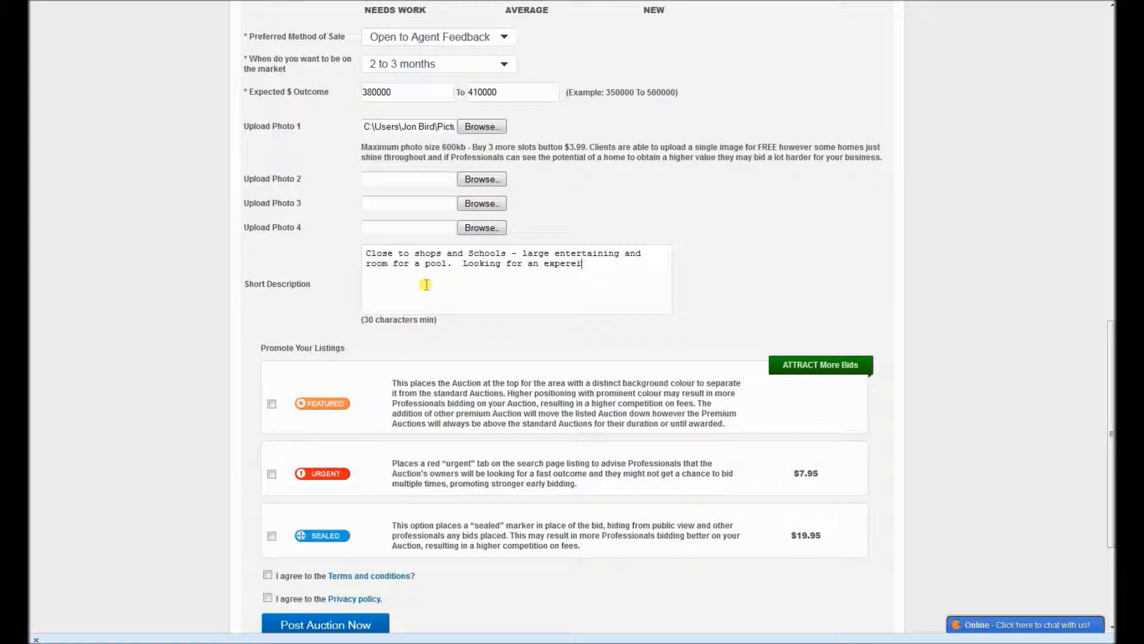
pyautogui.write('es ')
pyautogui.write('Agent.')
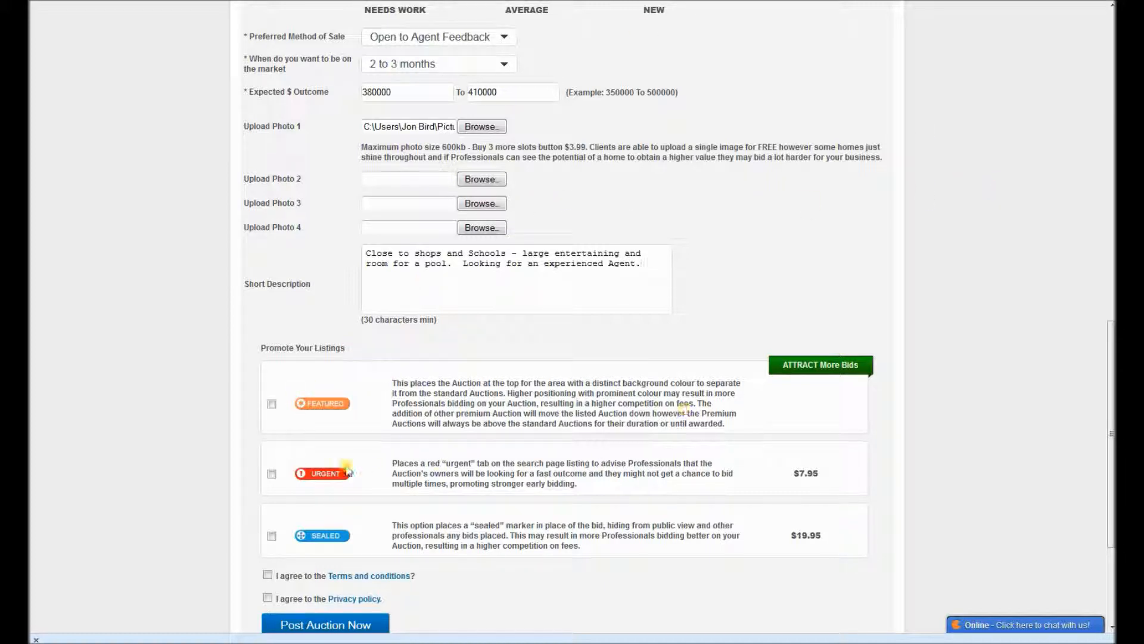
# Step: Select and deselect the Featured, Urgent and Sealed promotion options one after another
pyautogui.click(271, 404)
pyautogui.click(272, 404)
pyautogui.click(272, 473)
pyautogui.click(272, 475)
pyautogui.click(272, 536)
pyautogui.click(271, 536)
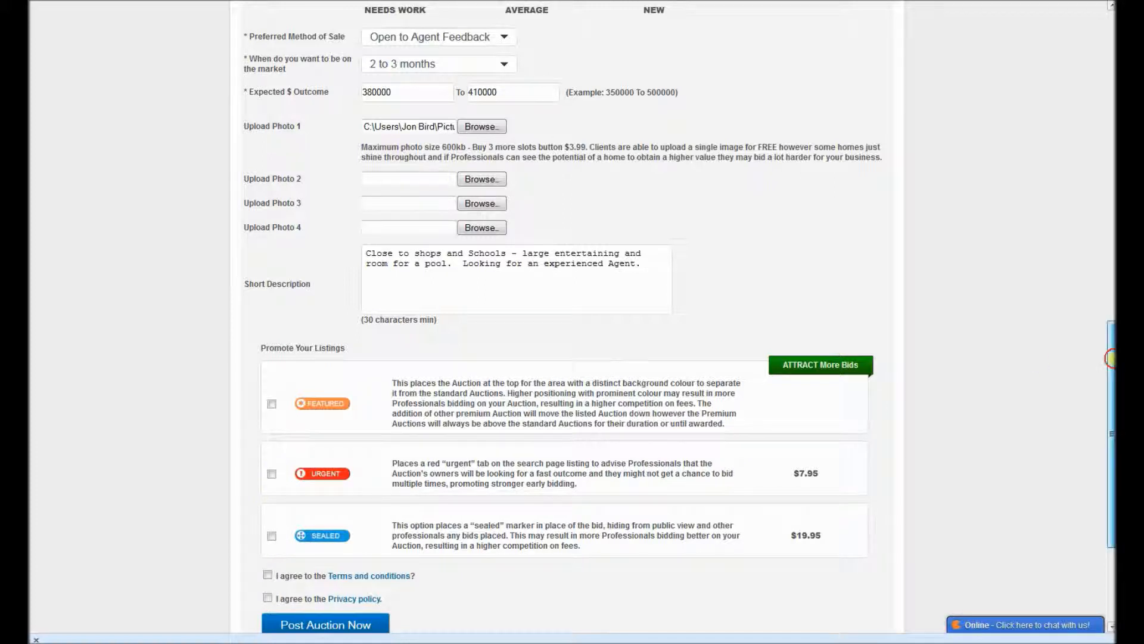
# Step: Agree to the Terms and conditions and post the auction
pyautogui.moveTo(1109, 358); pyautogui.dragTo(1110, 395)
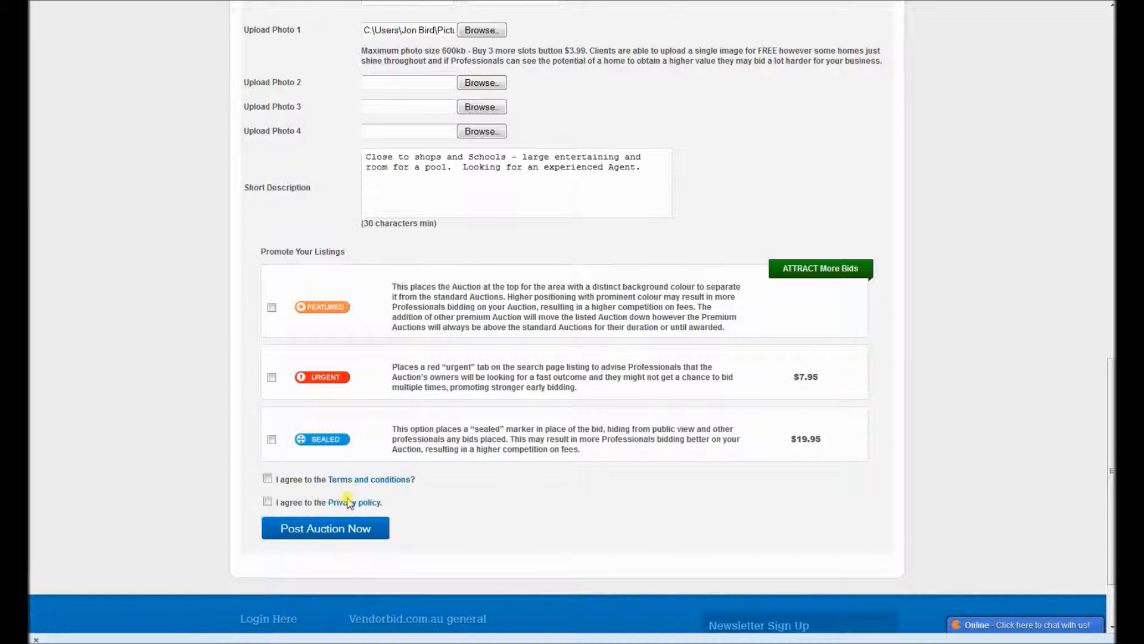
pyautogui.click(268, 478)
pyautogui.click(303, 529)
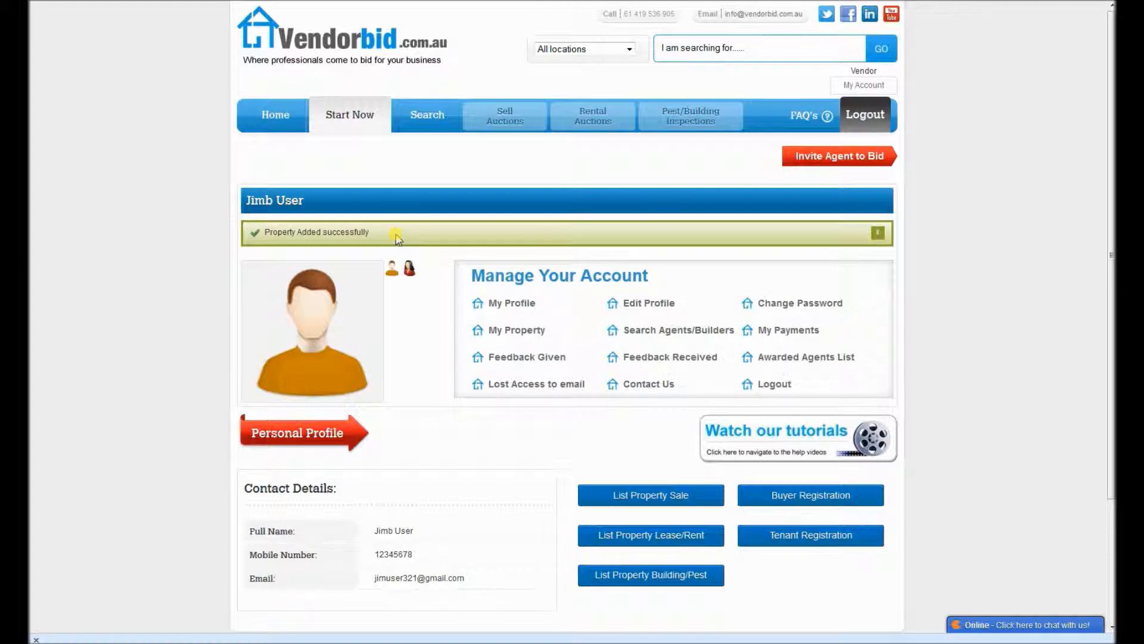
# Step: Dismiss the account notice and open the details of the Point Cook house for sale from the vendor's property list
pyautogui.click(880, 234)
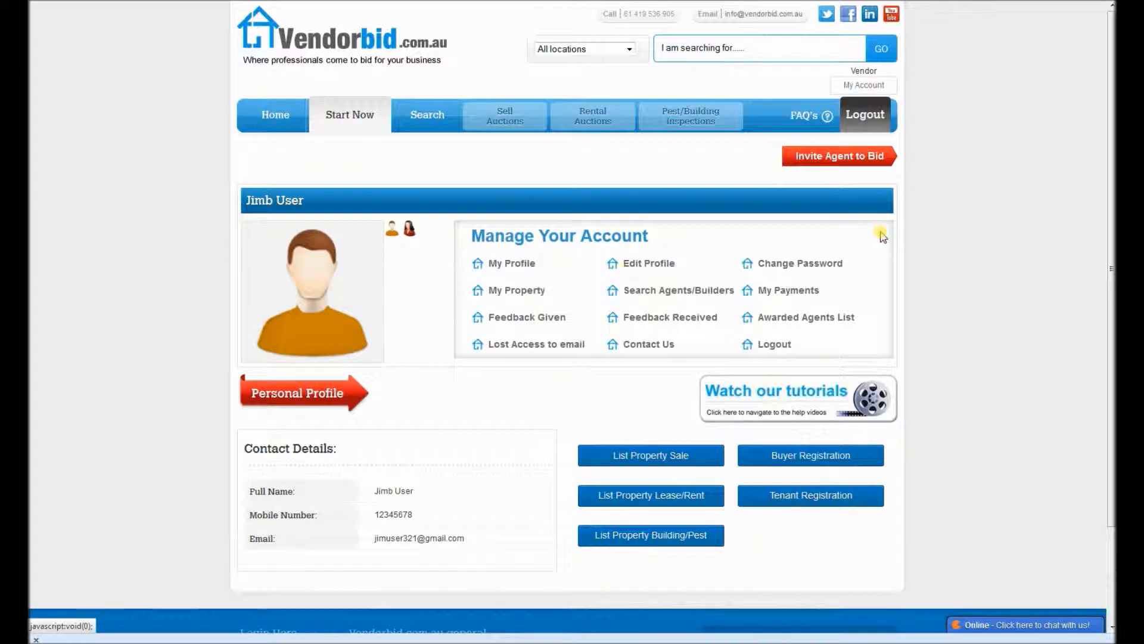
pyautogui.click(504, 292)
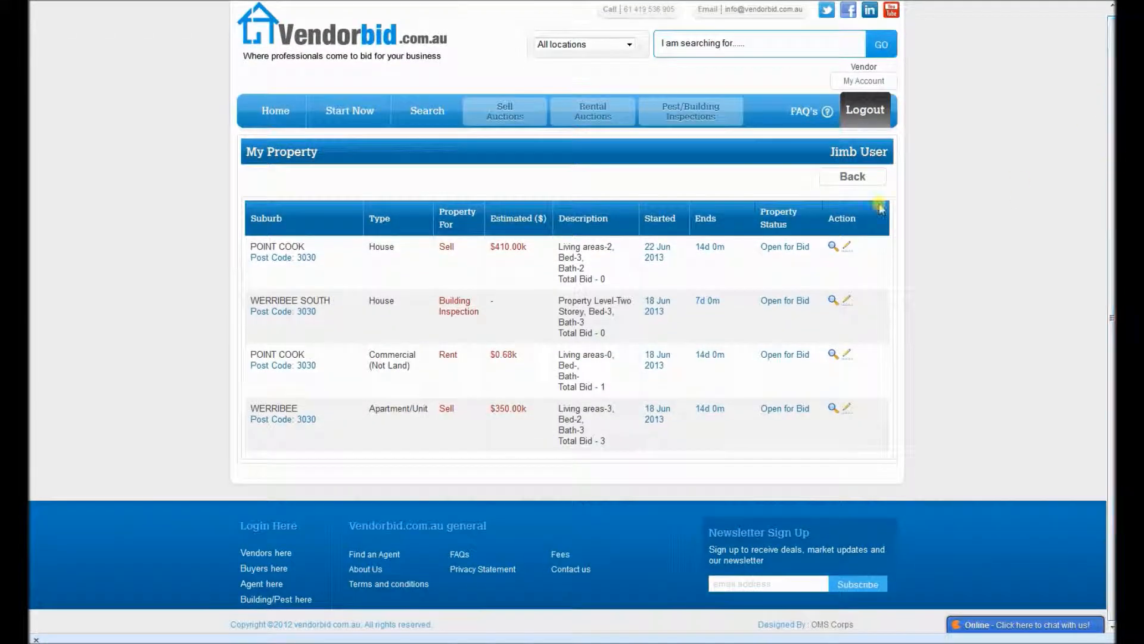
pyautogui.click(833, 249)
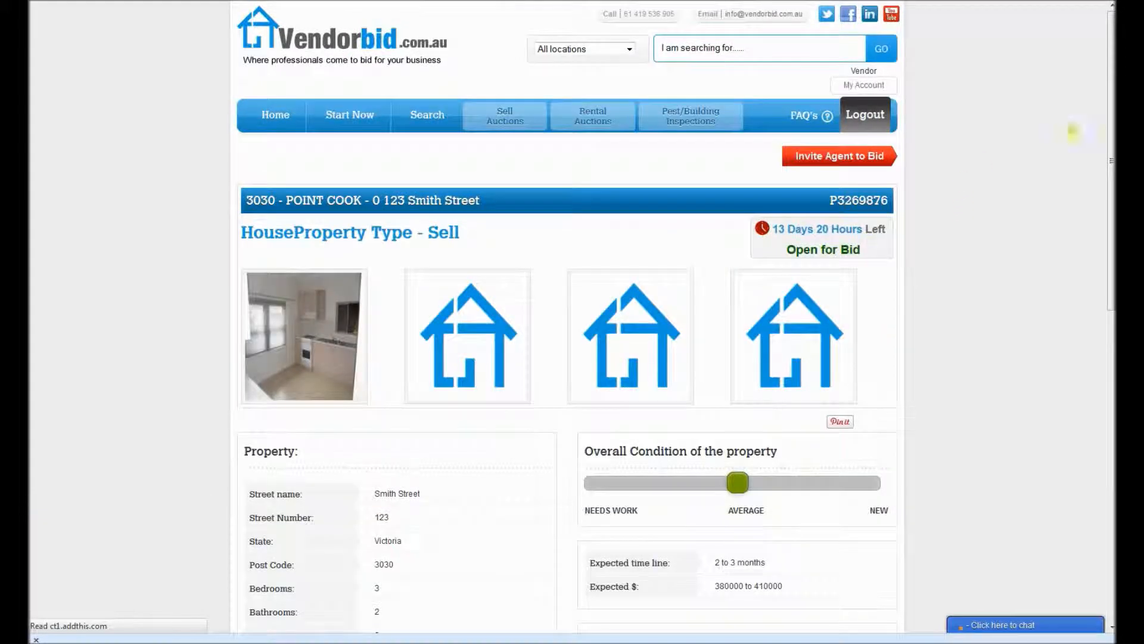
# Step: Examine the posted listing's property details, condition, expected price and preferred sale method, and return to the account overview
pyautogui.scroll(-7, 1073, 238)
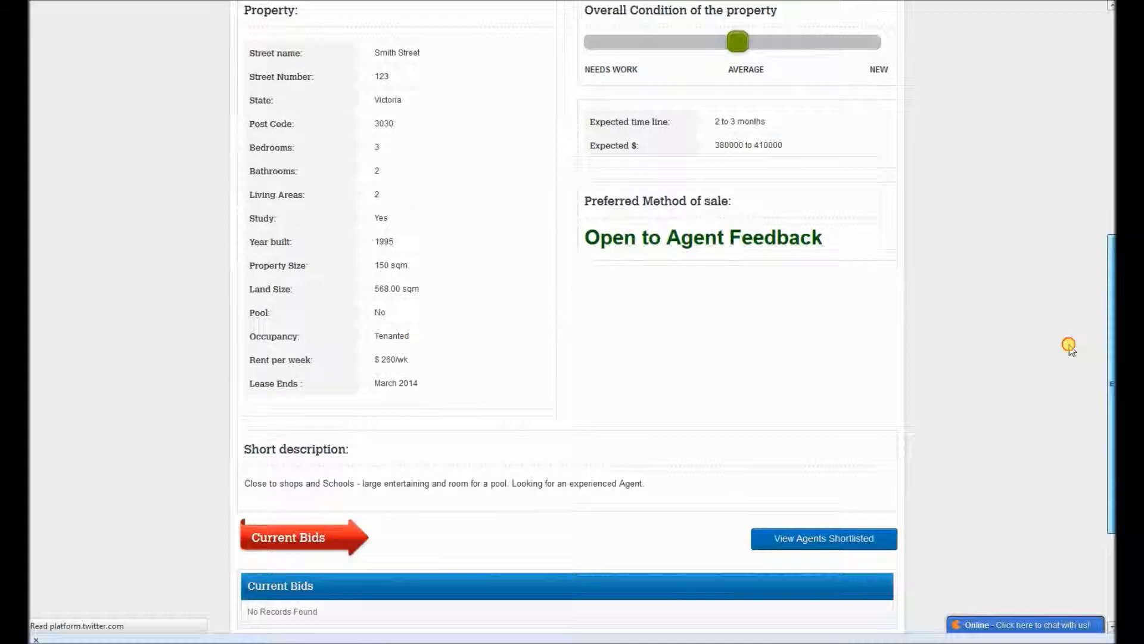
pyautogui.scroll(6, 1067, 365)
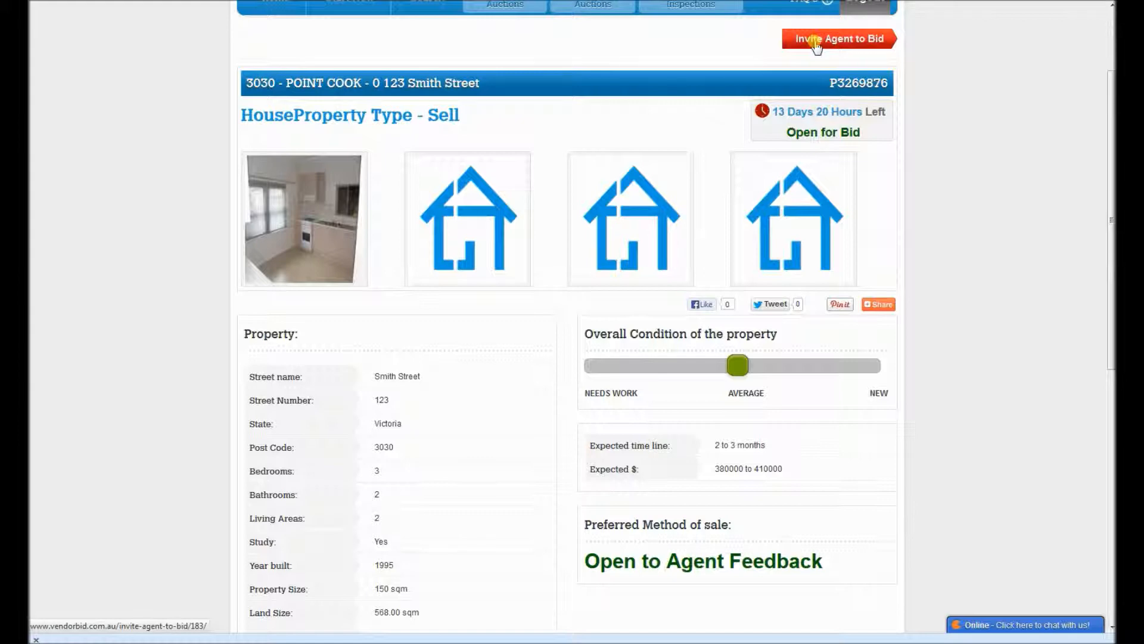
pyautogui.moveTo(481, 85); pyautogui.dragTo(349, 102)
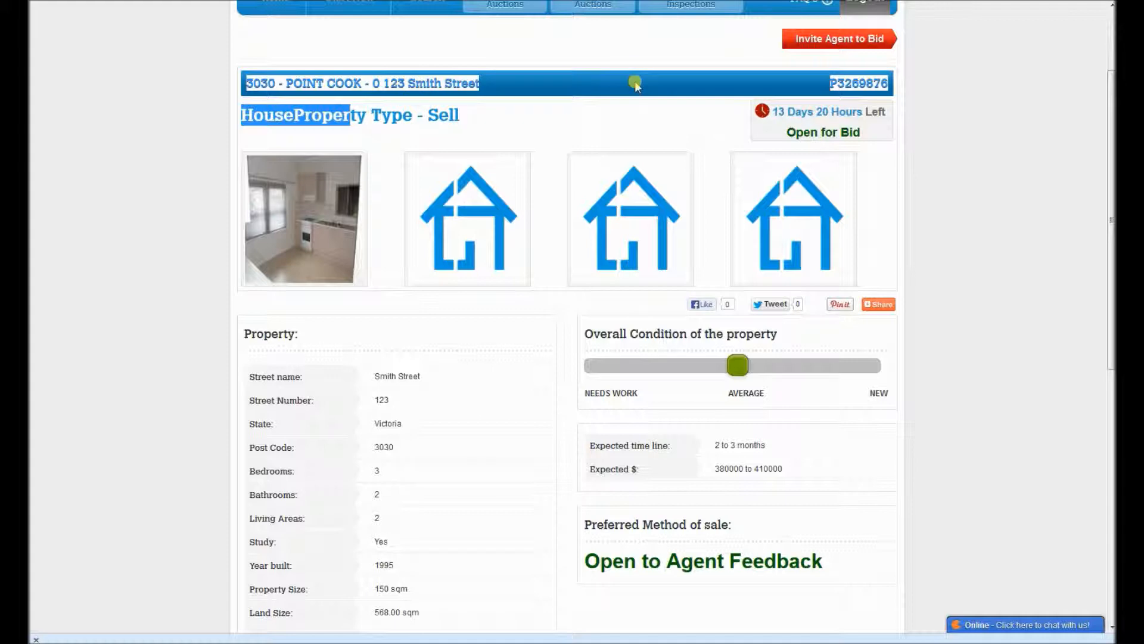
pyautogui.scroll(-2, 774, 119)
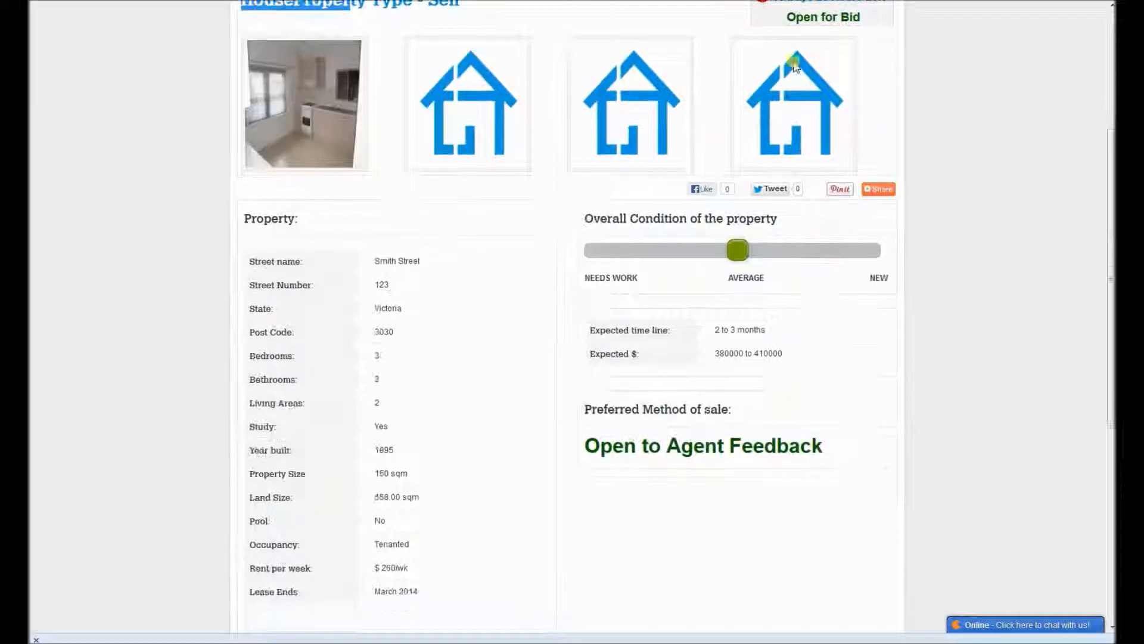
pyautogui.click(853, 251)
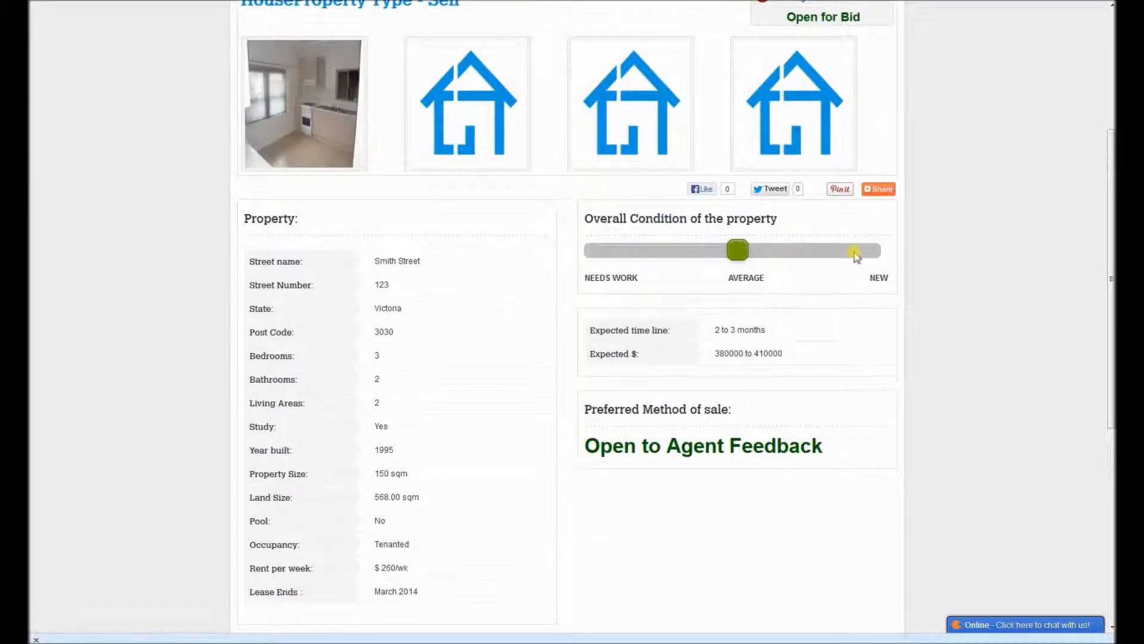
pyautogui.scroll(4, 861, 253)
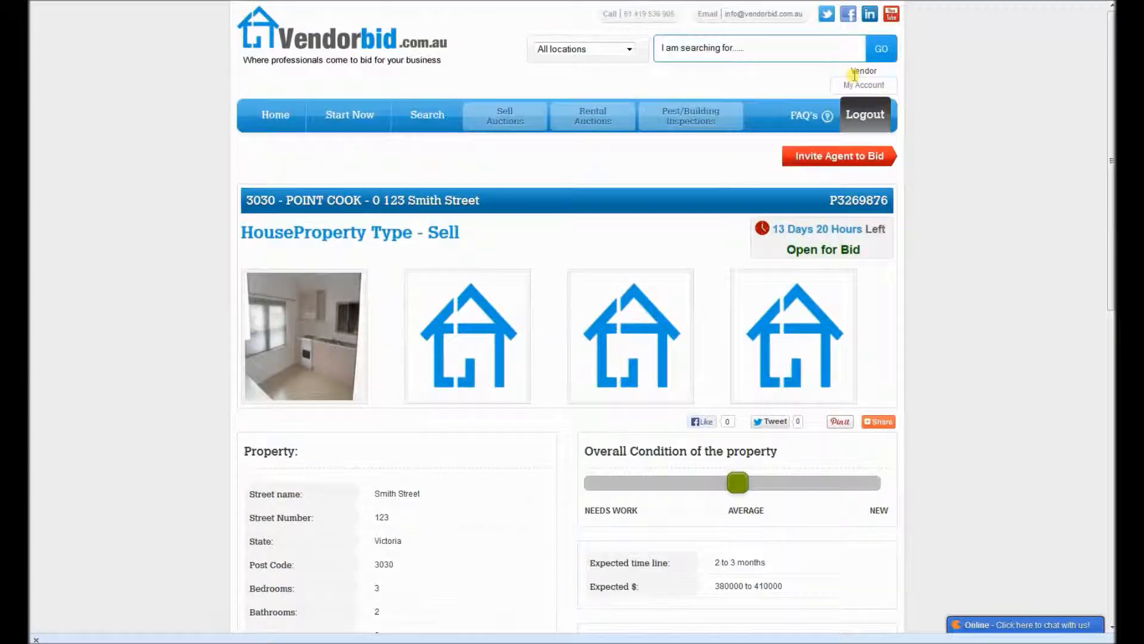
pyautogui.click(855, 88)
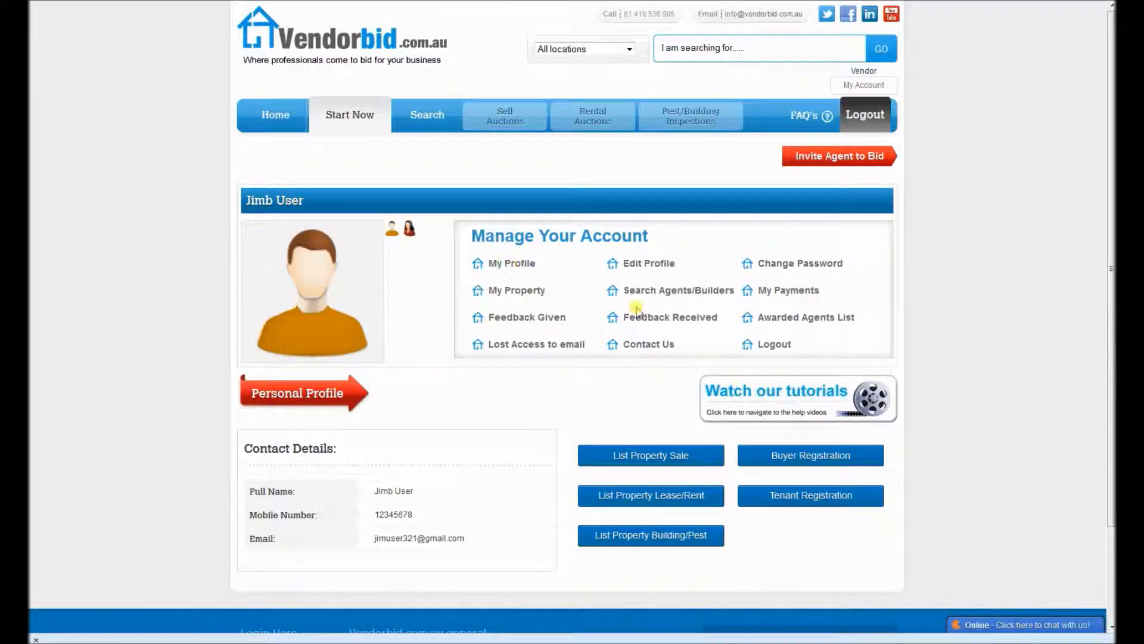